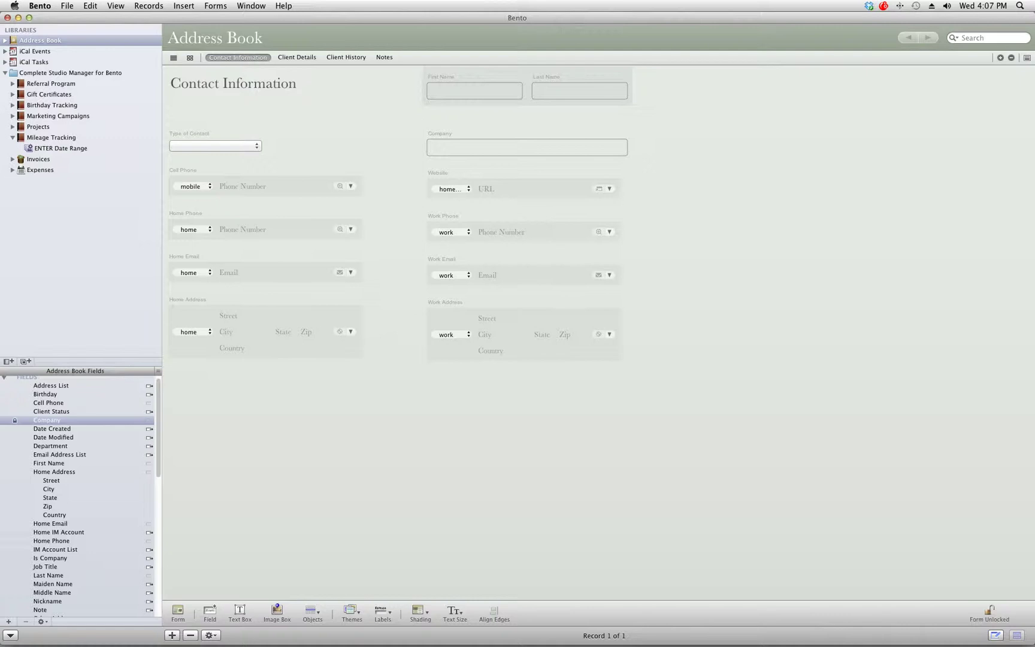
# - Switch to Finder and preview the SessionFeeTracking PDF in the Reports folder
pyautogui.moveTo(623, 638)
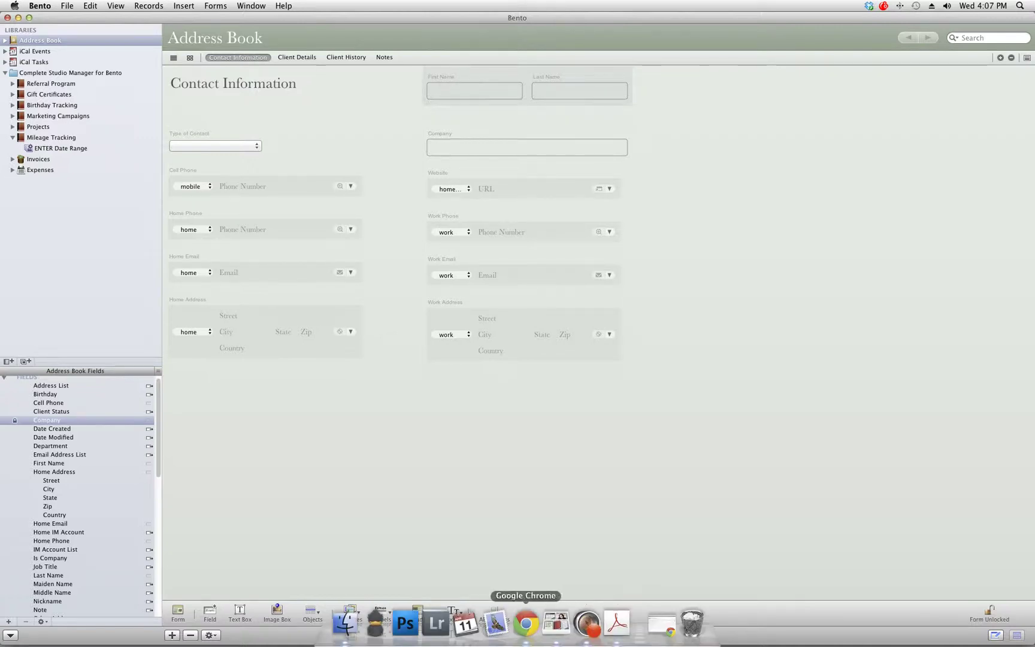
pyautogui.click(345, 623)
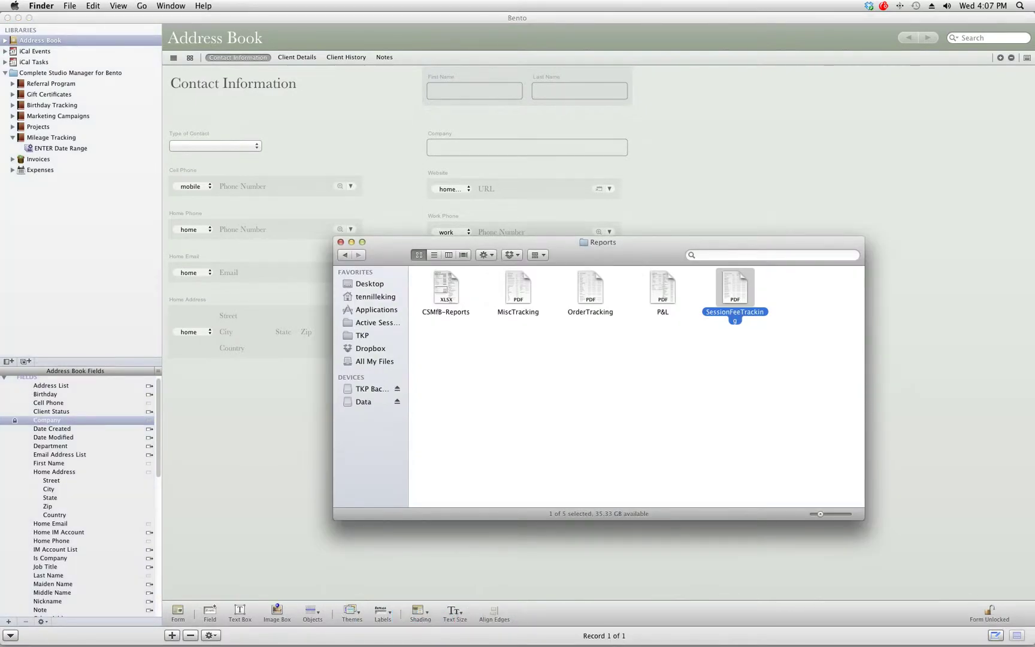
pyautogui.press('space')
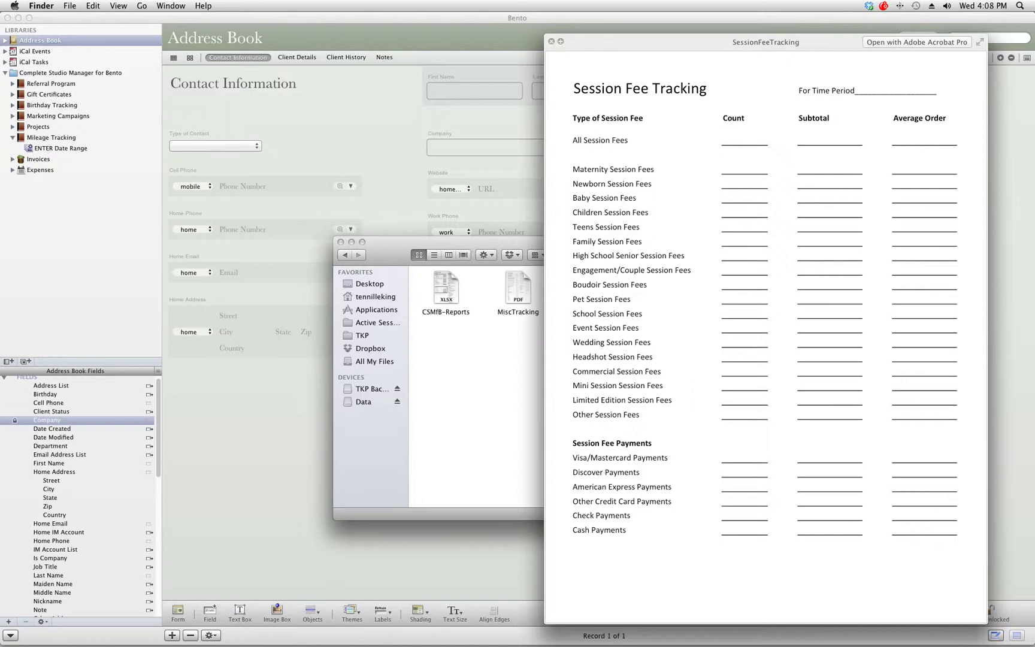
# - Return to Bento, expand the Invoices library and open the ENTER Dates-Session Fee Income smart collection with its search conditions
pyautogui.press('super+Tab')
pyautogui.click(38, 159)
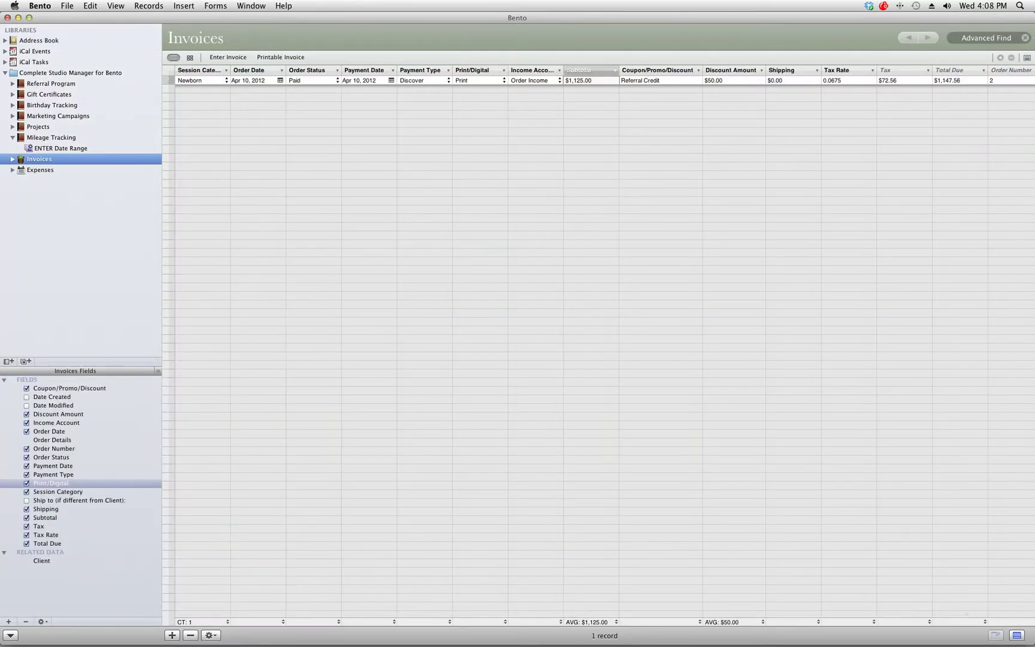
pyautogui.press('Right')
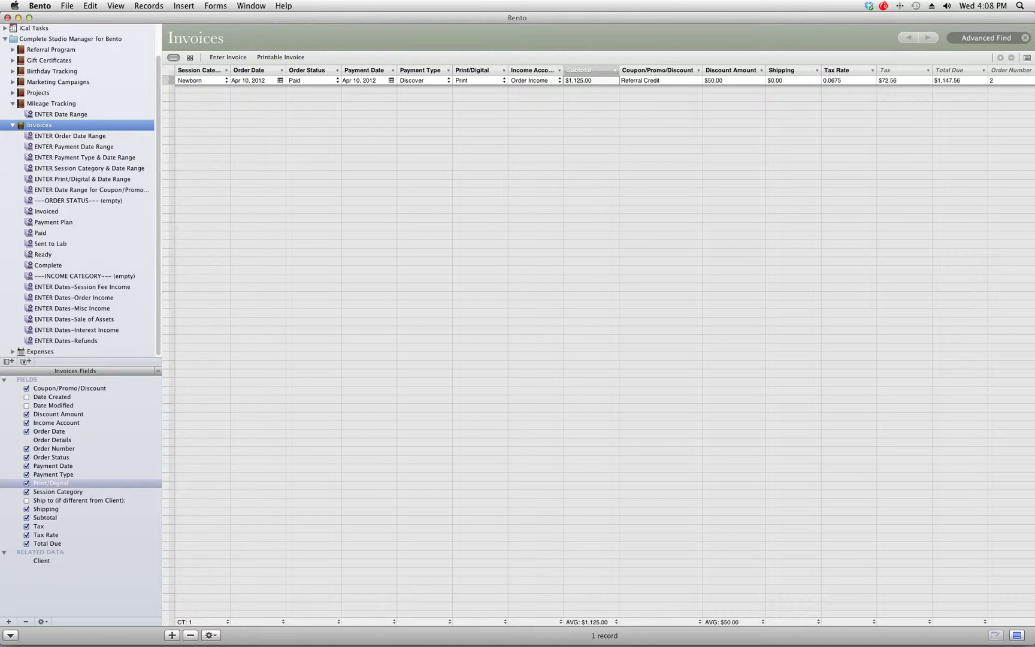
pyautogui.click(85, 287)
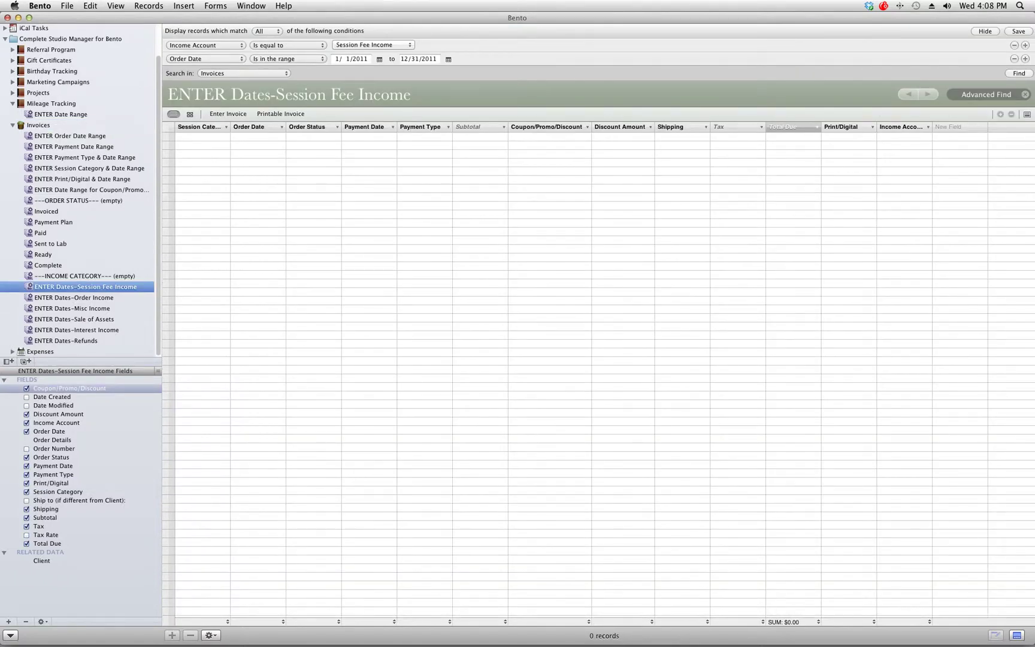
pyautogui.rightClick(69, 287)
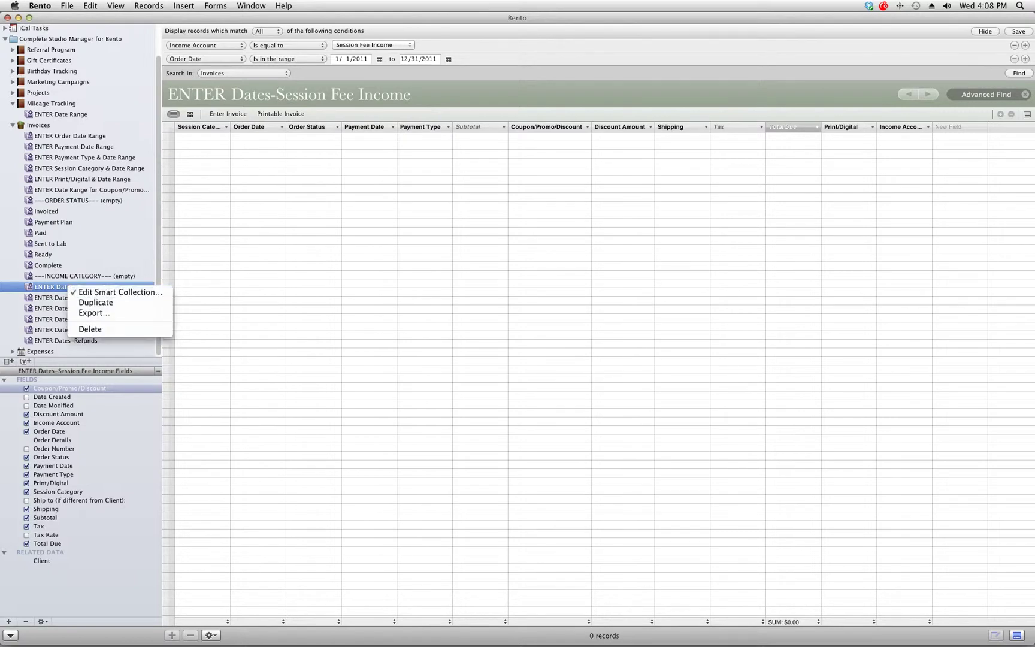
pyautogui.press('Escape')
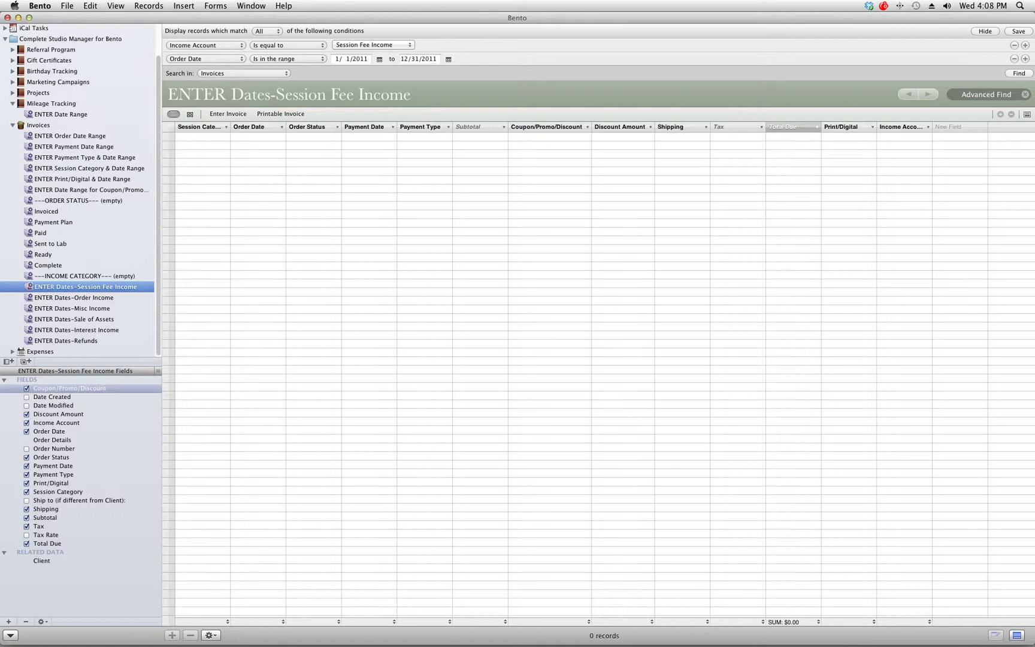
# - Check the order date range fields and set the Session Category column's summary to Count
pyautogui.click(360, 59)
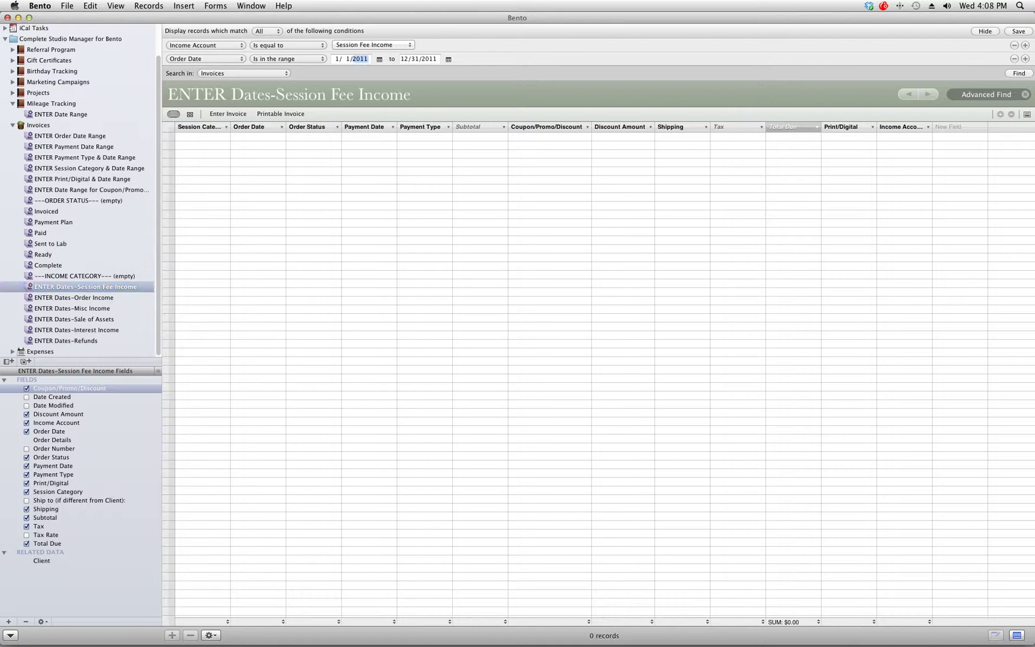
pyautogui.click(429, 59)
pyautogui.press('Return')
pyautogui.click(227, 621)
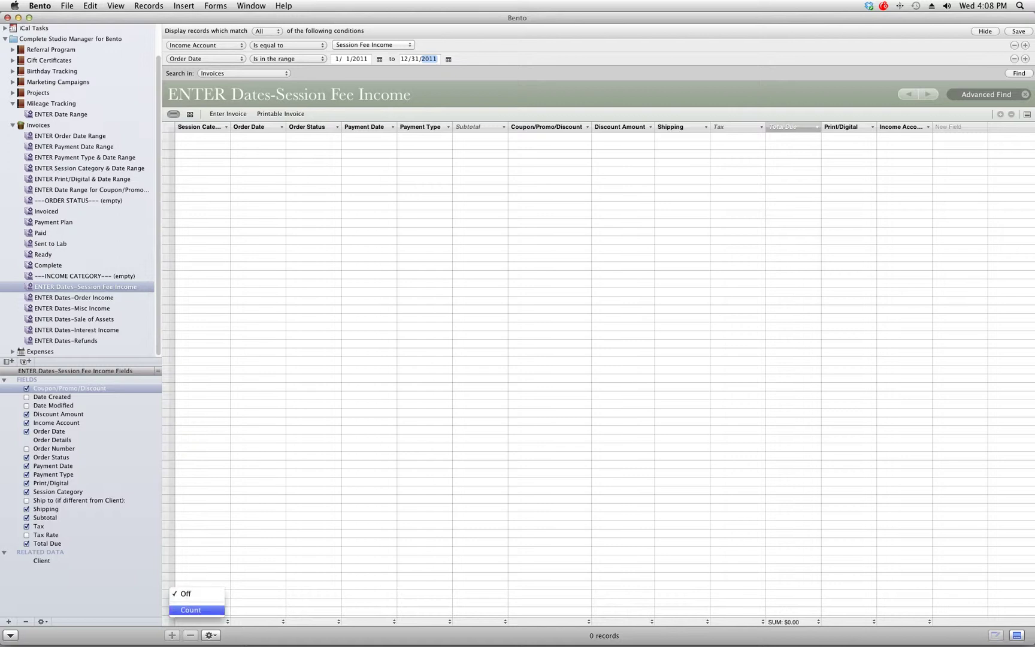
pyautogui.click(191, 609)
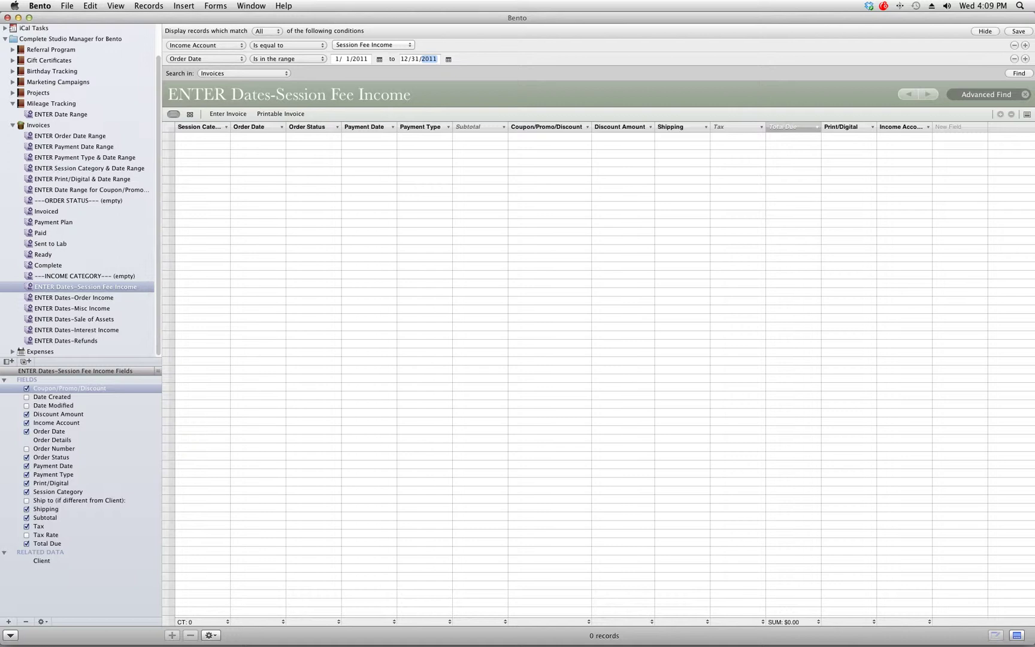
# - Consult the SessionFeeTracking preview in Finder, return to Bento and set the Subtotal column's summary to Sum
pyautogui.moveTo(587, 623)
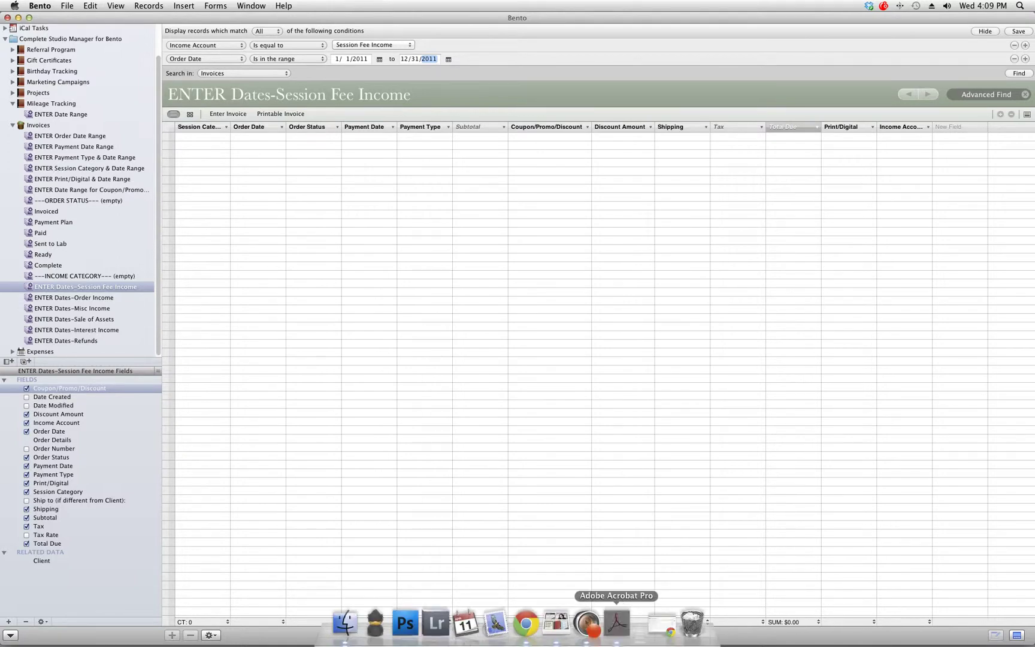
pyautogui.rightClick(617, 623)
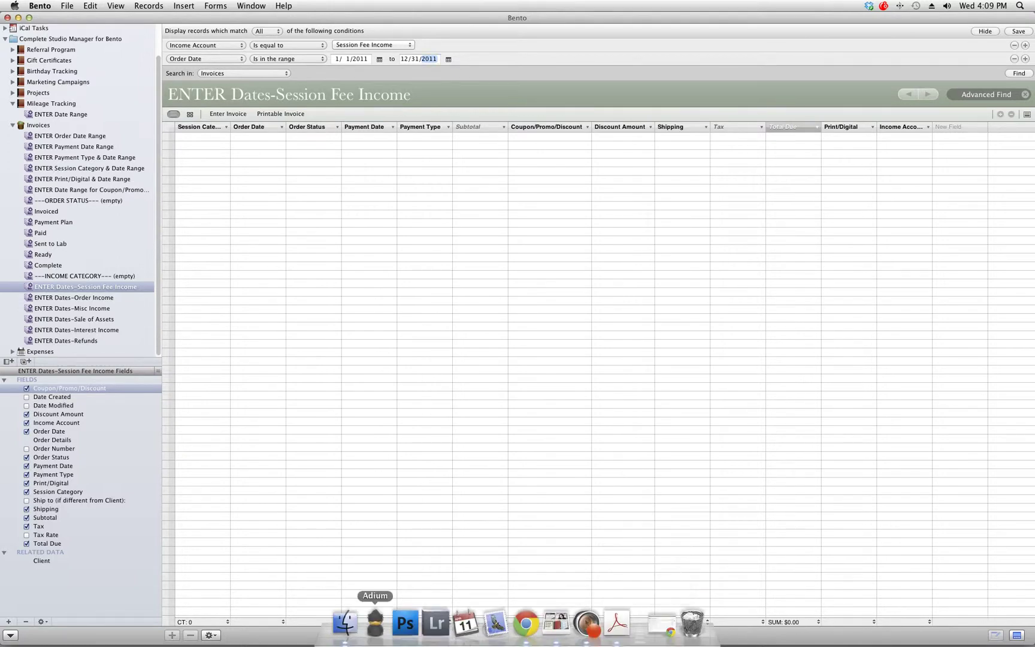
pyautogui.click(346, 622)
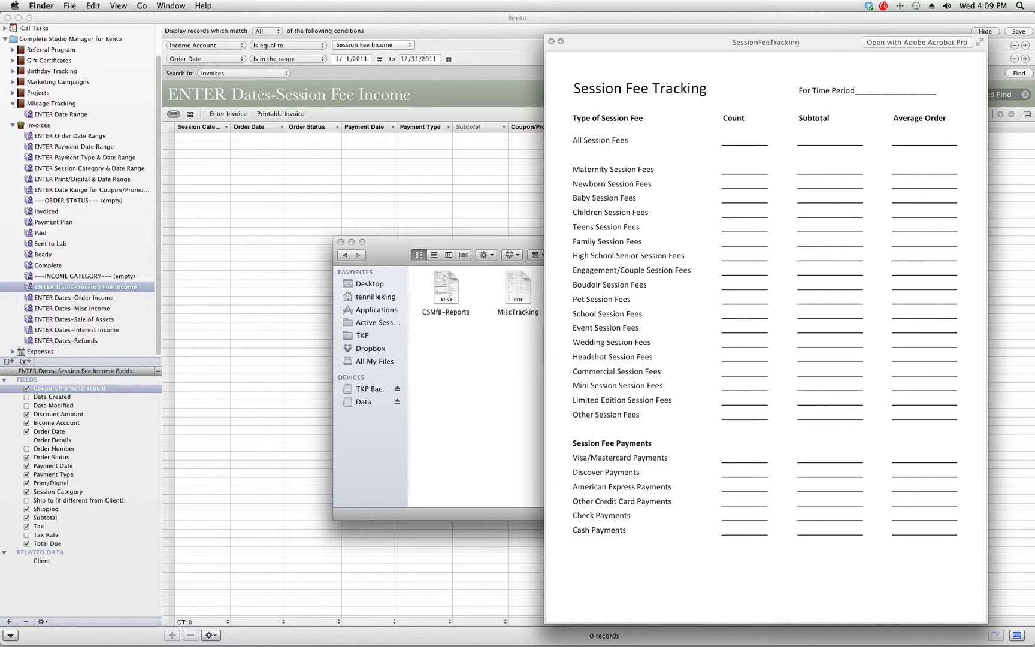
pyautogui.press('super+Tab')
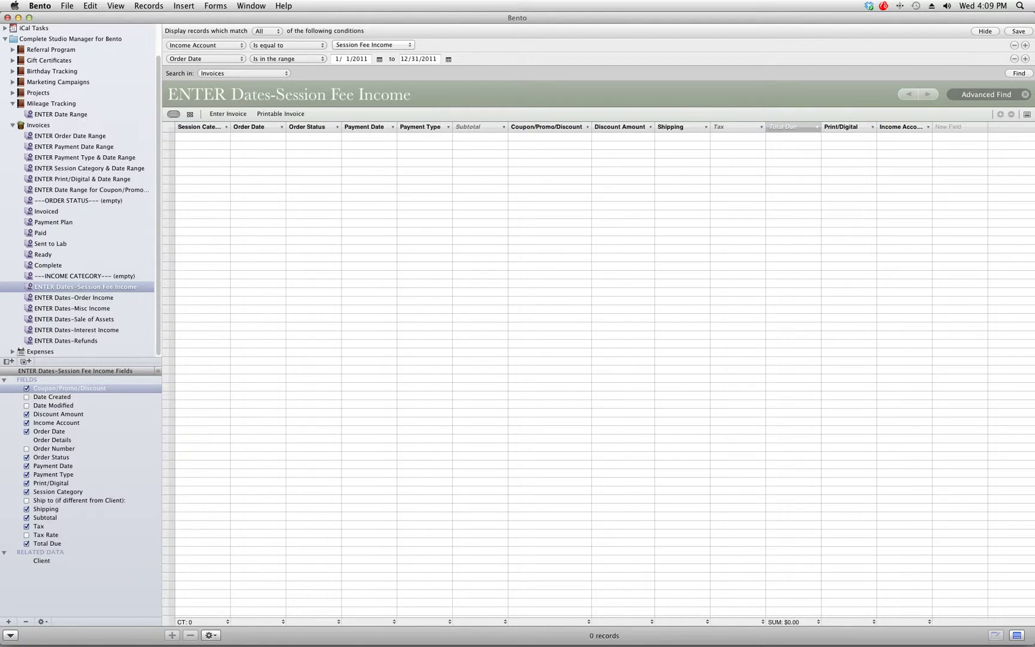
pyautogui.click(479, 622)
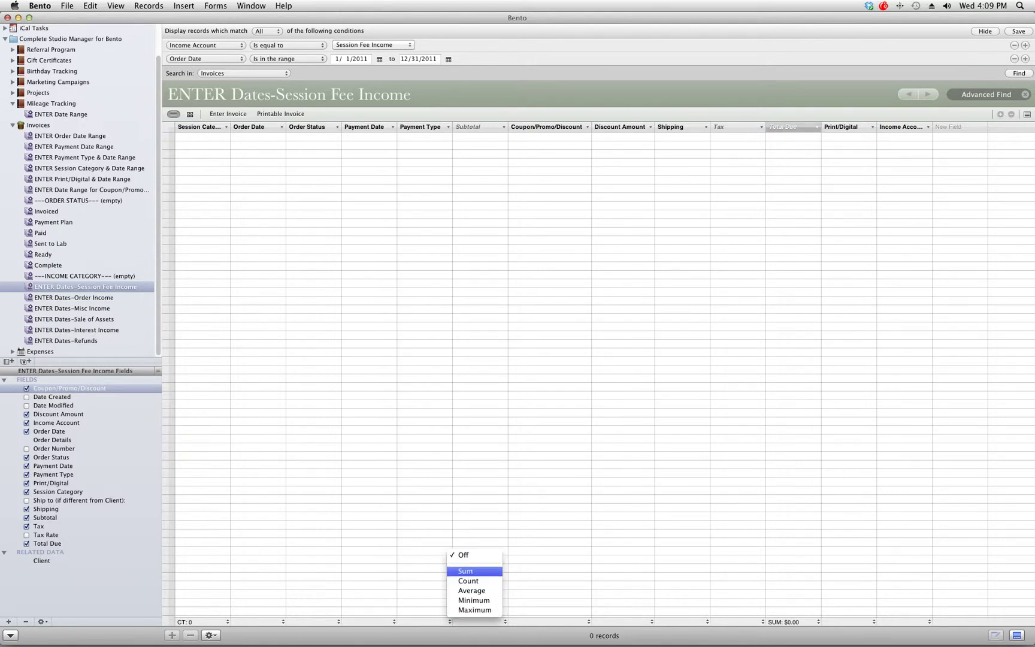
pyautogui.click(474, 572)
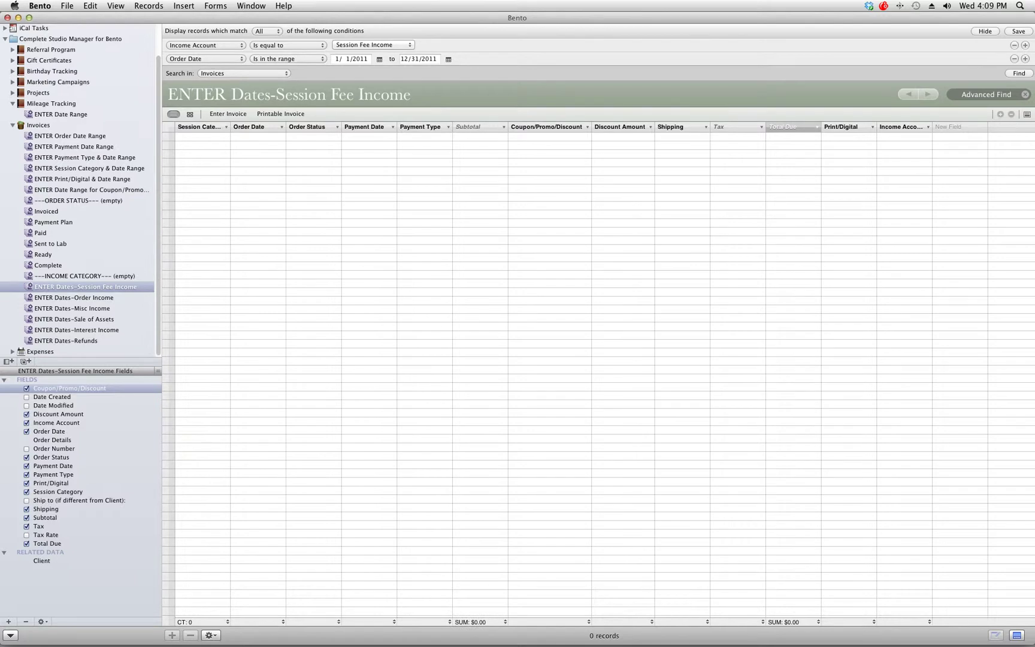
# - Recheck the SessionFeeTracking preview in Finder, return to Bento and change the Subtotal column's summary to Average
pyautogui.click(345, 631)
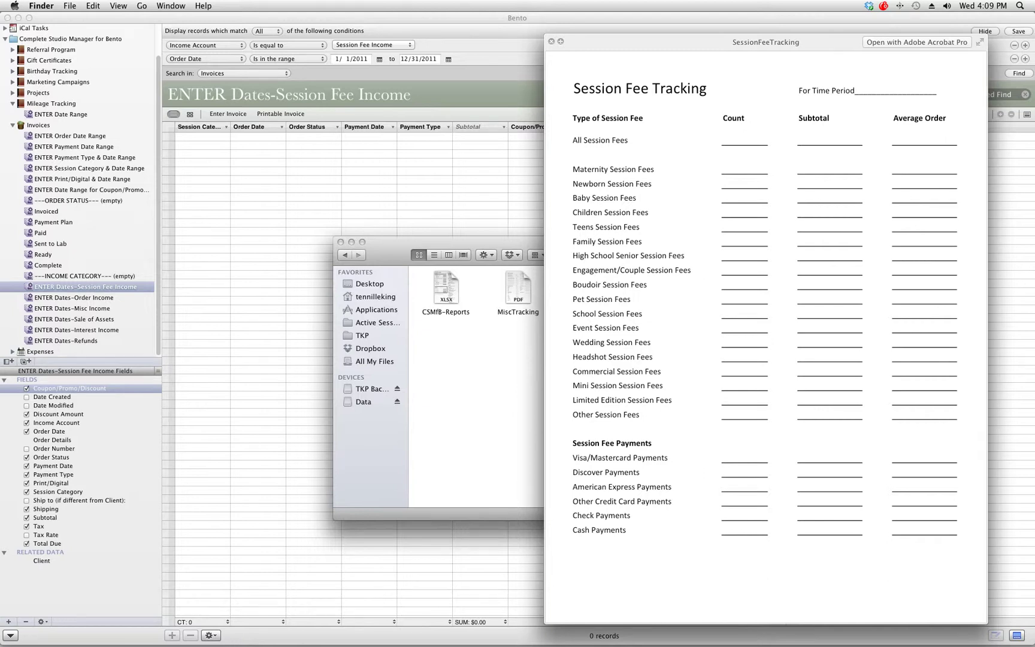
pyautogui.press('super+Tab')
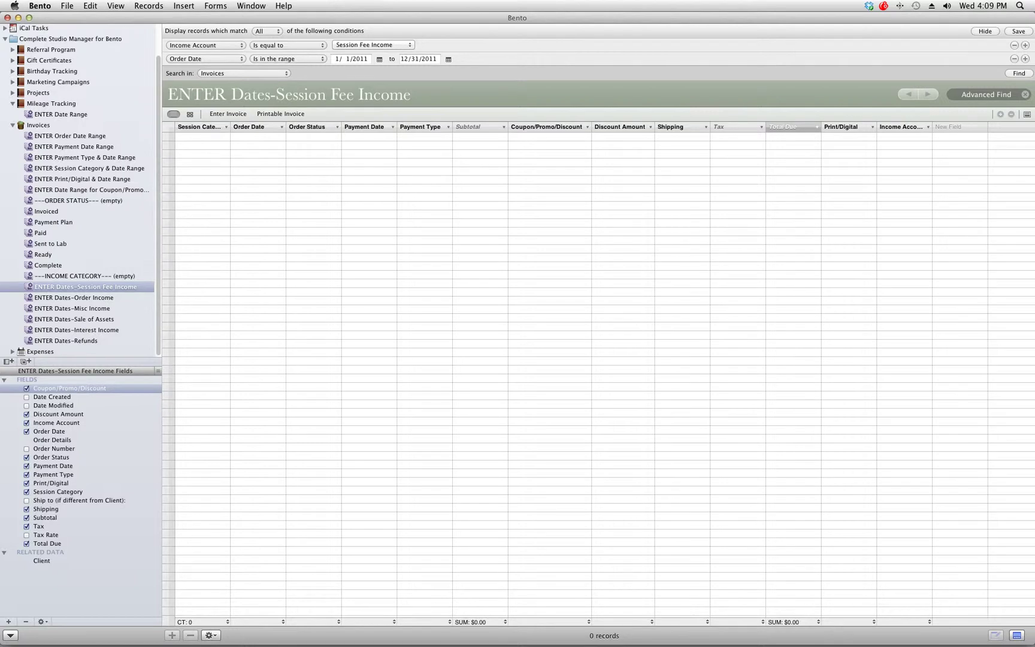
pyautogui.click(473, 622)
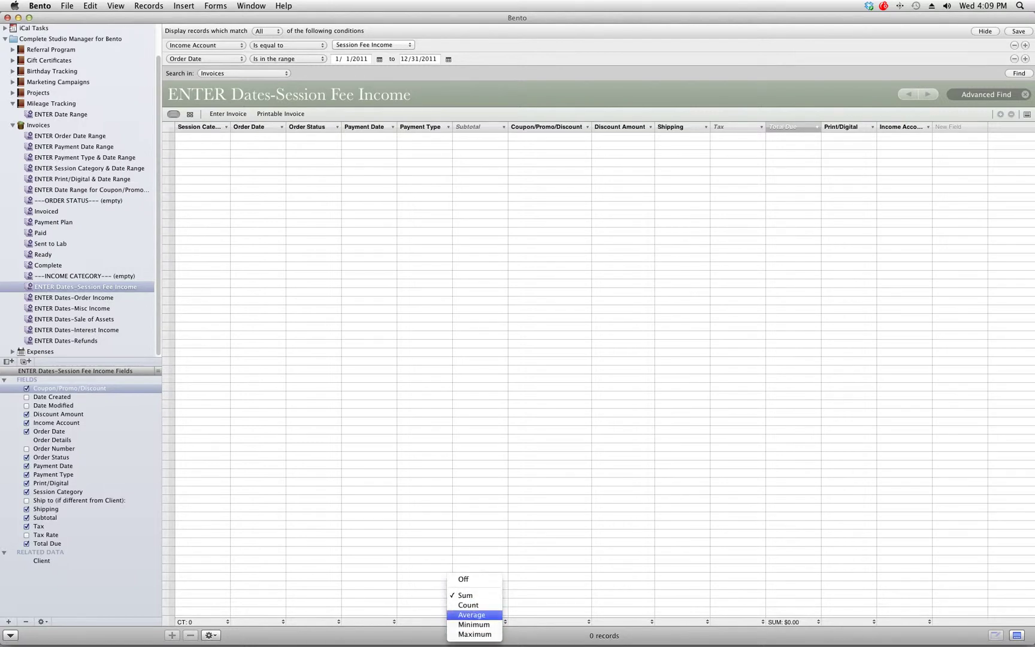
pyautogui.click(471, 615)
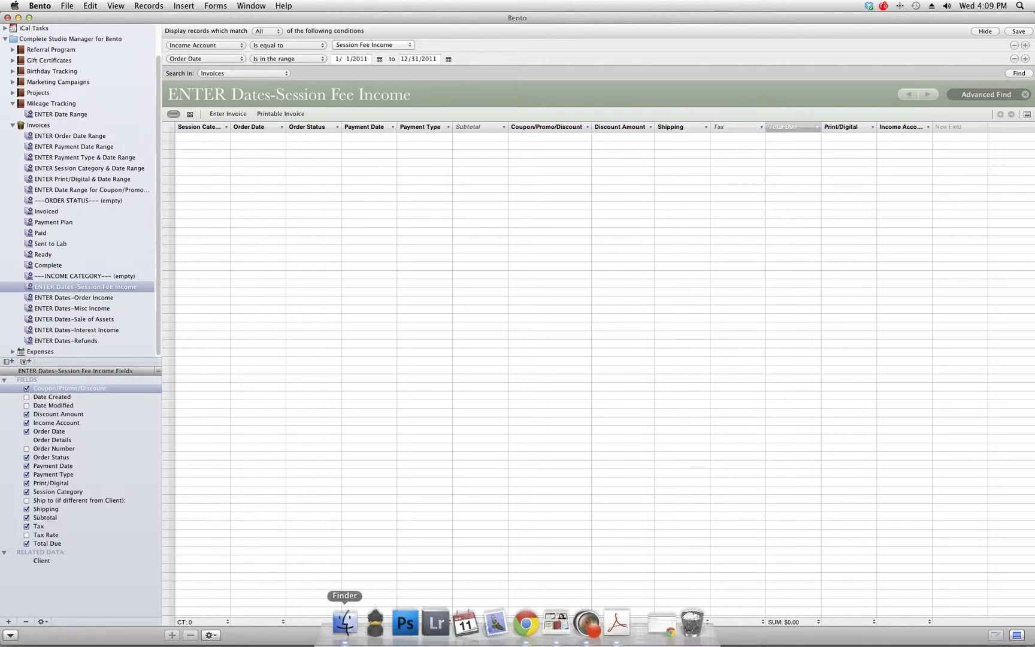
# - Review the report preview in Finder, hide Finder and open the ENTER Session Category & Date Range smart collection in Bento for editing
pyautogui.click(341, 620)
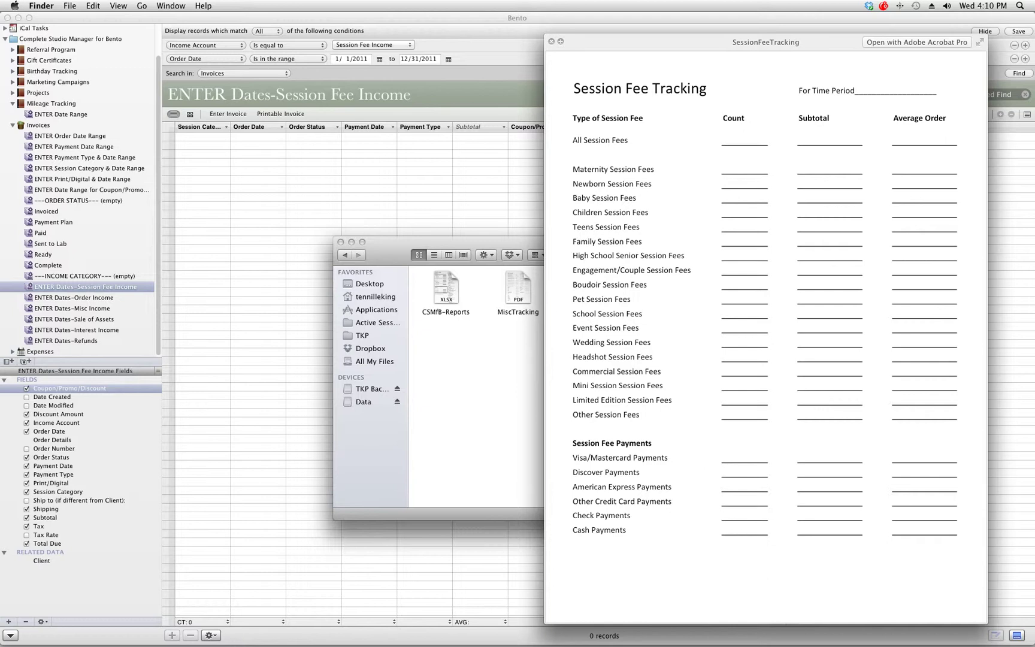
pyautogui.press('super+h')
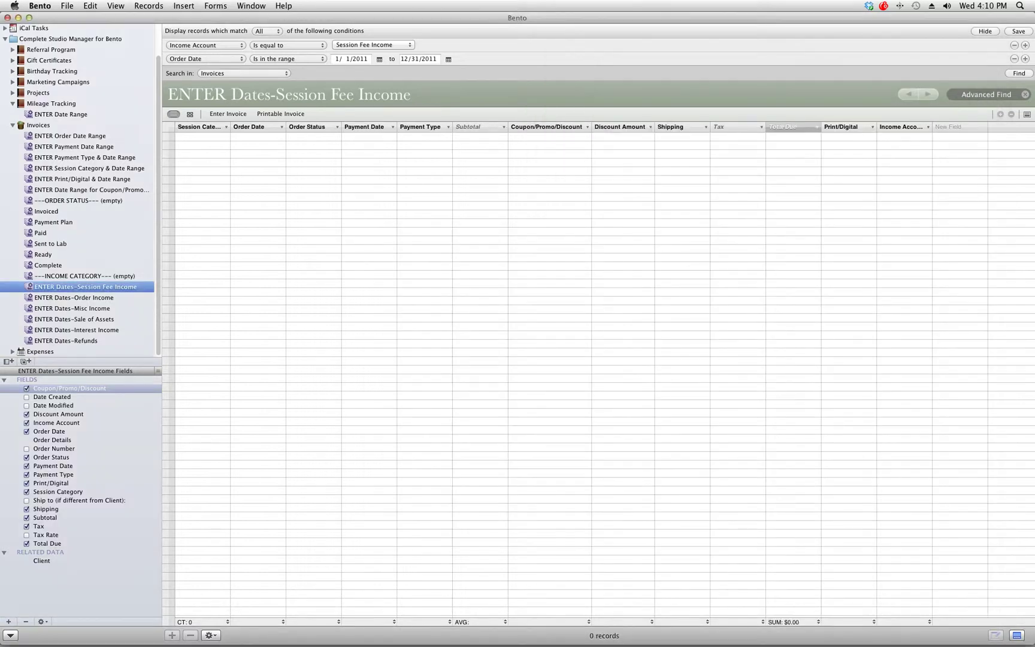
pyautogui.click(60, 169)
pyautogui.rightClick(67, 168)
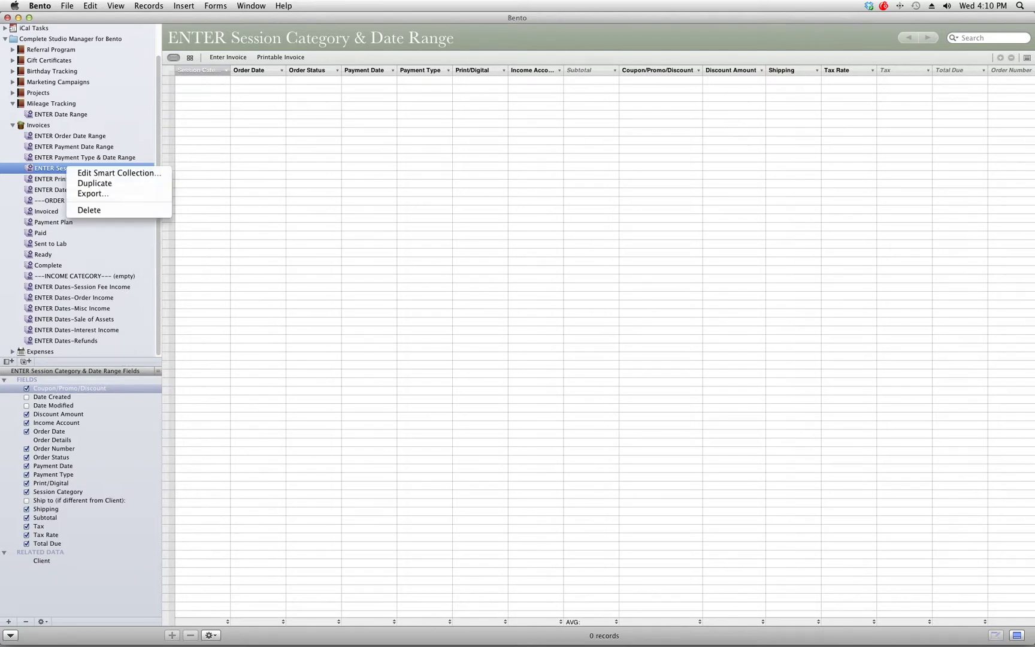
pyautogui.click(114, 172)
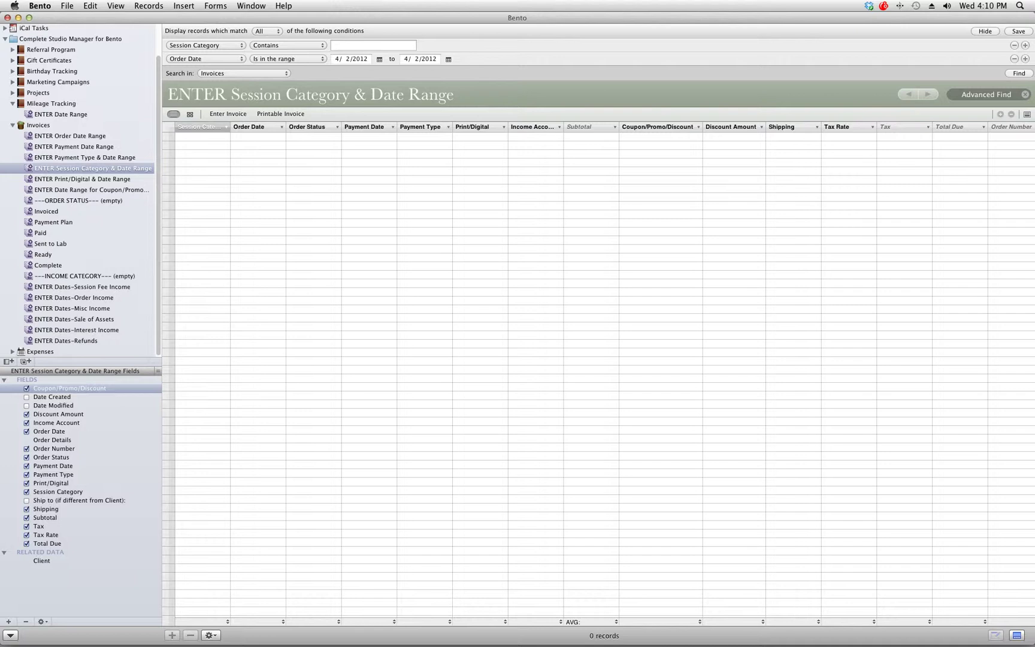
# - Set the conditions to Session Category is equal to Maternity and Order Date in the range 1/1/2011 to 12/31/2011
pyautogui.click(287, 46)
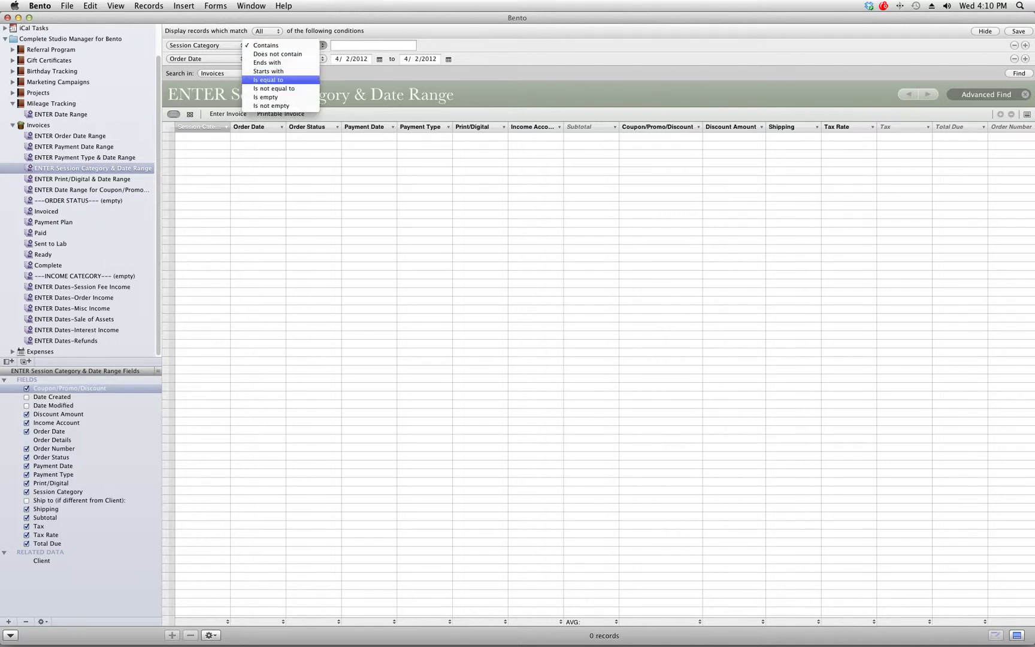
pyautogui.click(268, 79)
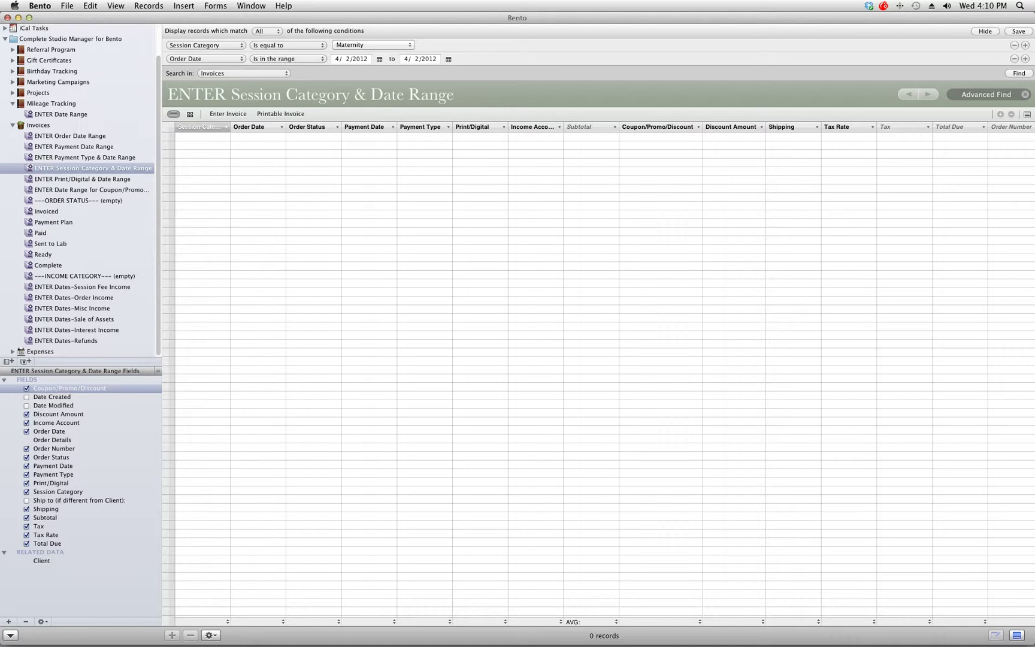
pyautogui.click(337, 58)
pyautogui.press('Tab')
pyautogui.press('Tab')
pyautogui.write('2011')
pyautogui.press('Tab')
pyautogui.write('12')
pyautogui.press('Tab')
pyautogui.write('31')
pyautogui.press('Tab')
pyautogui.write('2011')
pyautogui.press('Return')
# - Add a third search condition below the Order Date condition and base it on the Income Account field
pyautogui.press('Return')
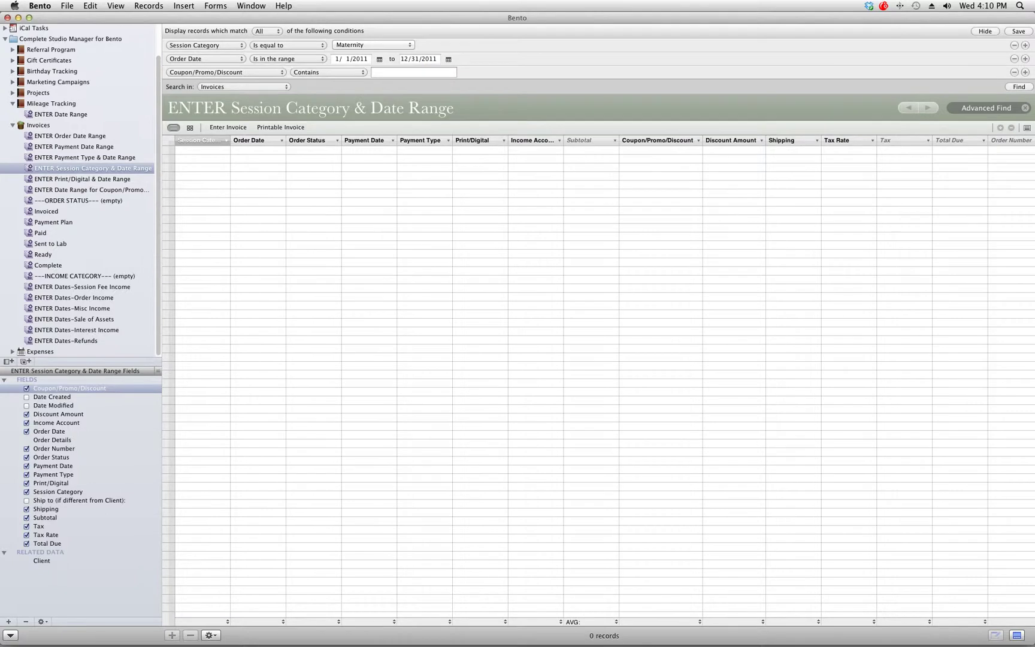
pyautogui.press('space')
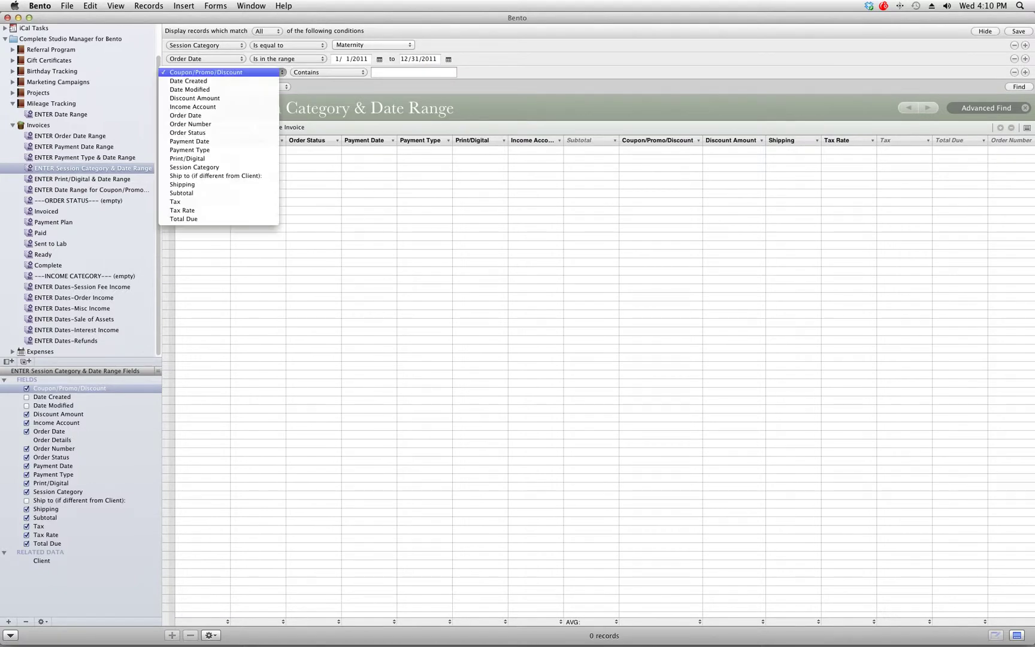
pyautogui.press('Down')
pyautogui.press('Down')
pyautogui.press('Down')
pyautogui.press('Down')
pyautogui.press('Return')
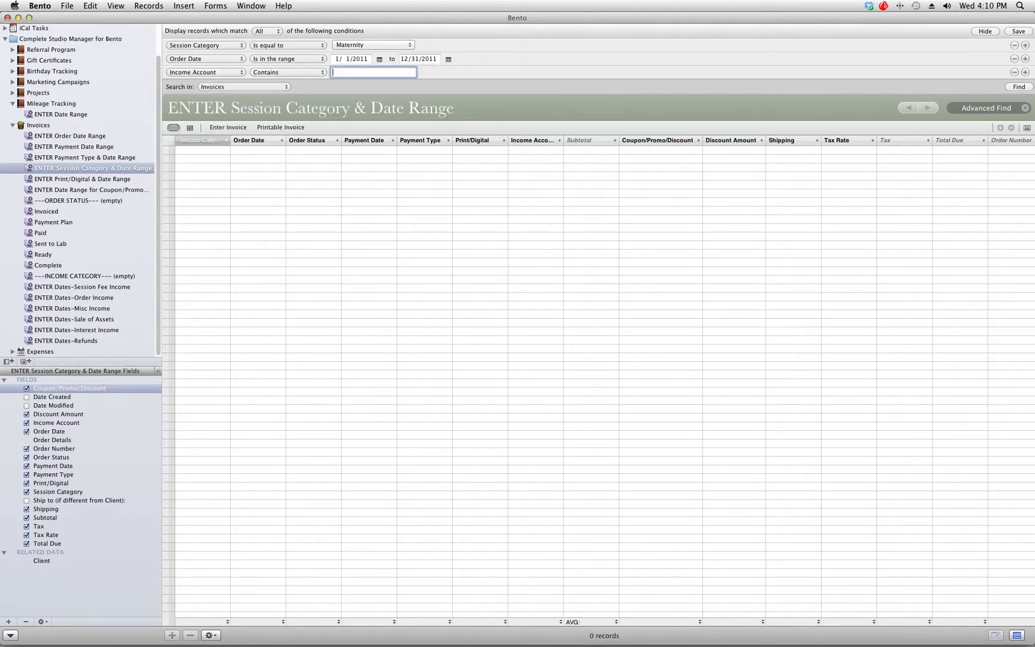
# - Set the Income Account condition to is equal to Session Fee Income
pyautogui.hotkey('shift', 'Tab')
pyautogui.press('space')
pyautogui.press('Down')
pyautogui.press('Down')
pyautogui.press('Down')
pyautogui.press('Down')
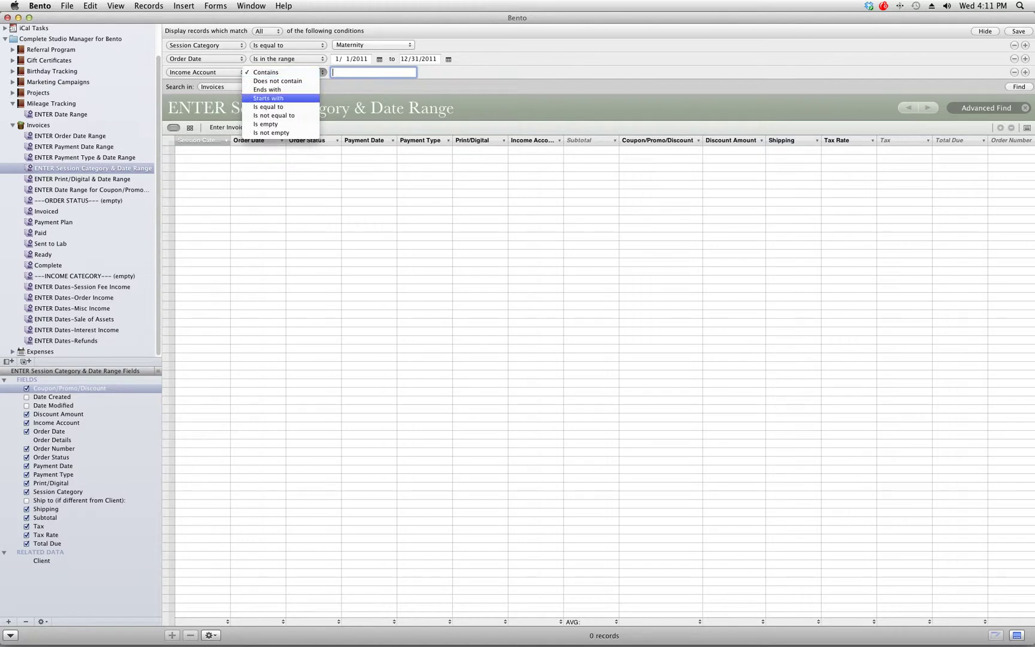
pyautogui.press('Return')
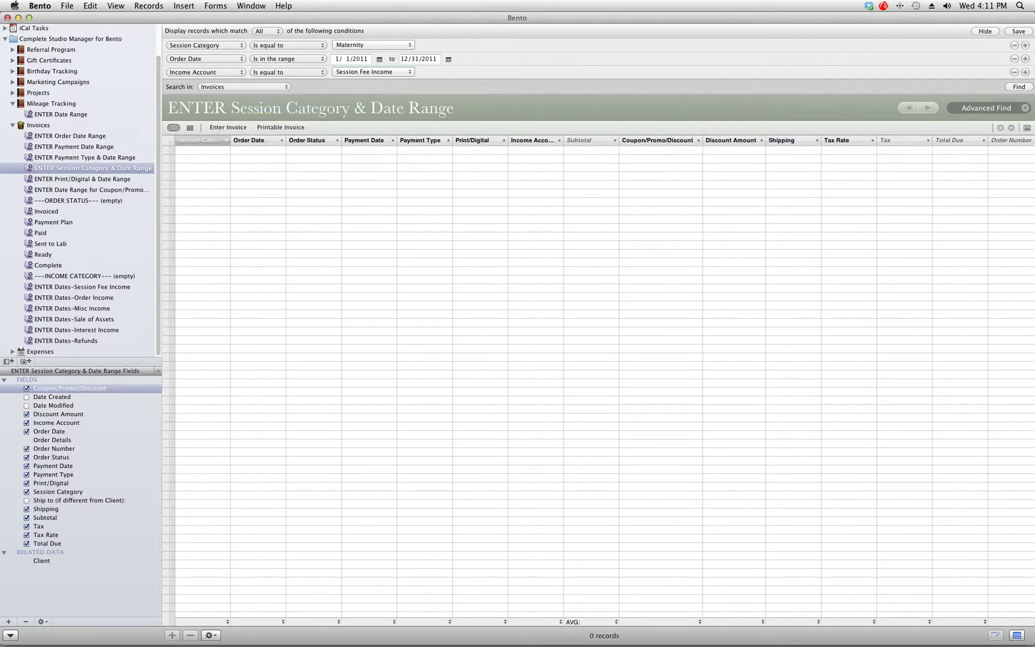
pyautogui.press('space')
pyautogui.press('Return')
pyautogui.press('space')
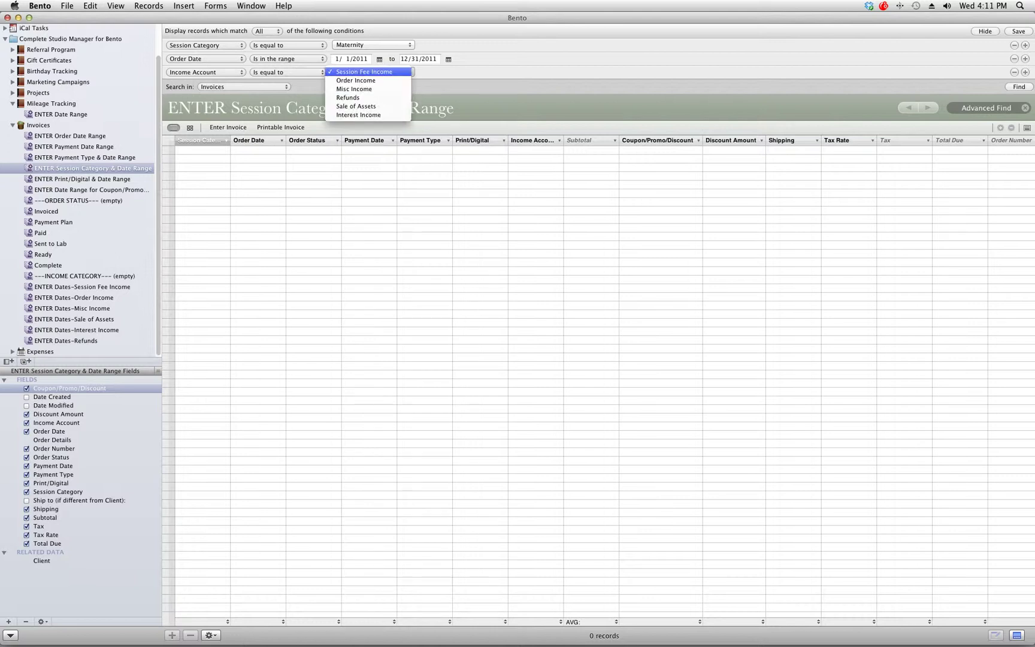
pyautogui.press('Return')
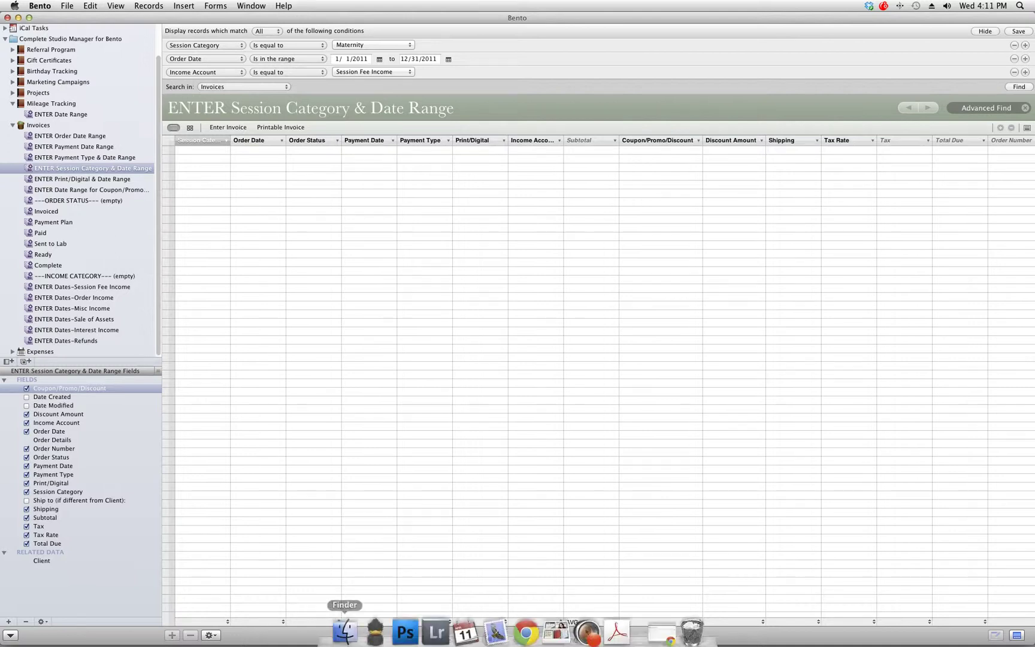
# - Check the Session Fee Tracking preview in Finder, return to Bento and set the Session Category column's summary to Count
pyautogui.click(345, 623)
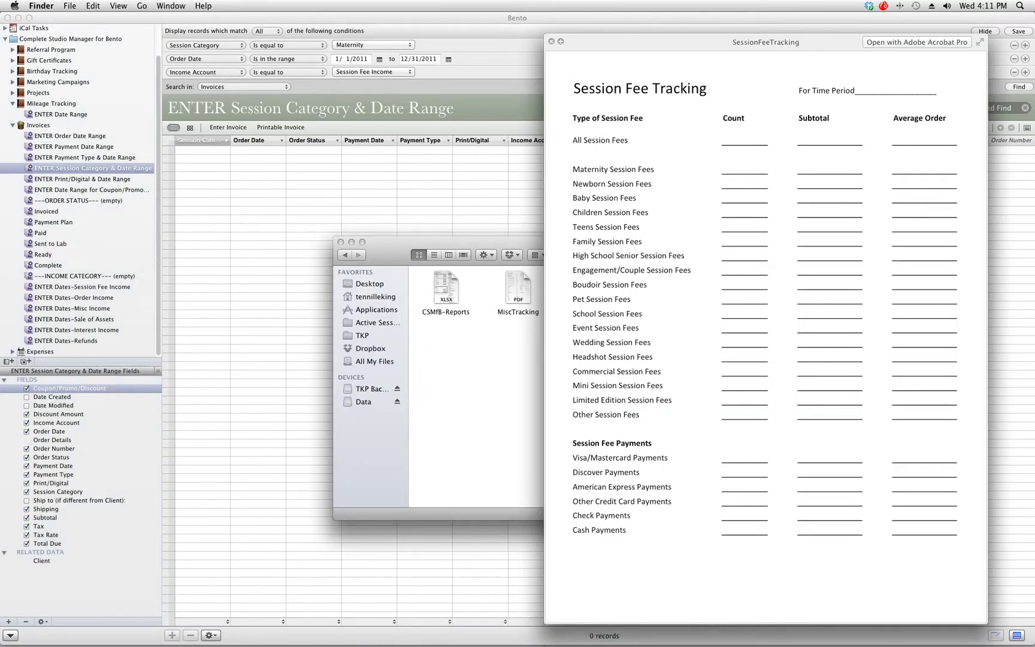
pyautogui.click(228, 621)
pyautogui.click(227, 621)
pyautogui.click(198, 610)
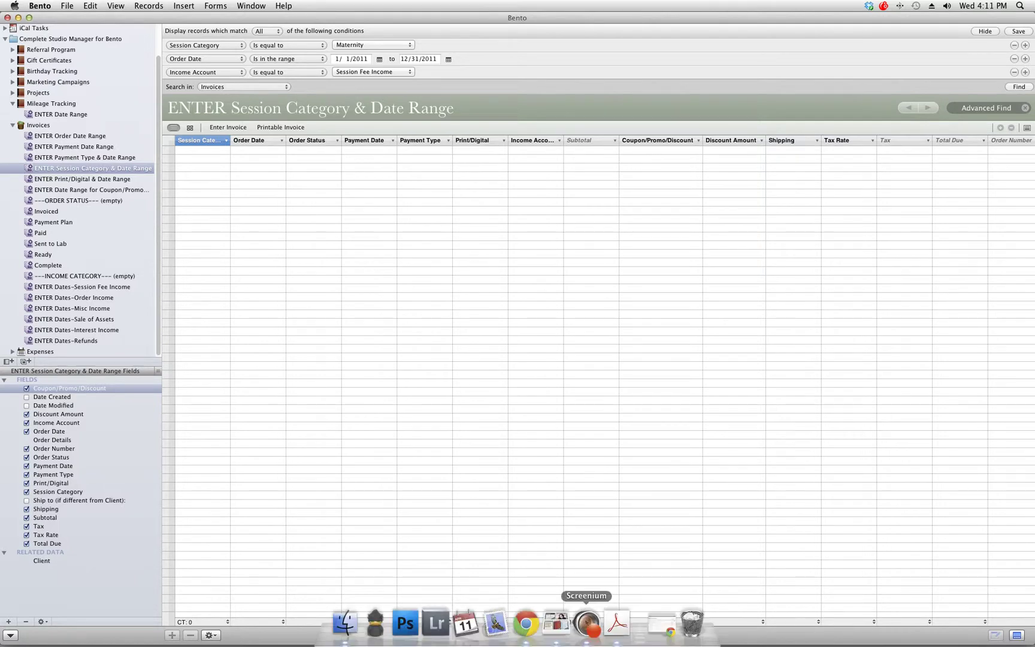
# - Consult the report preview again, summarize the Subtotal column as Sum and switch that summary to Average
pyautogui.click(345, 621)
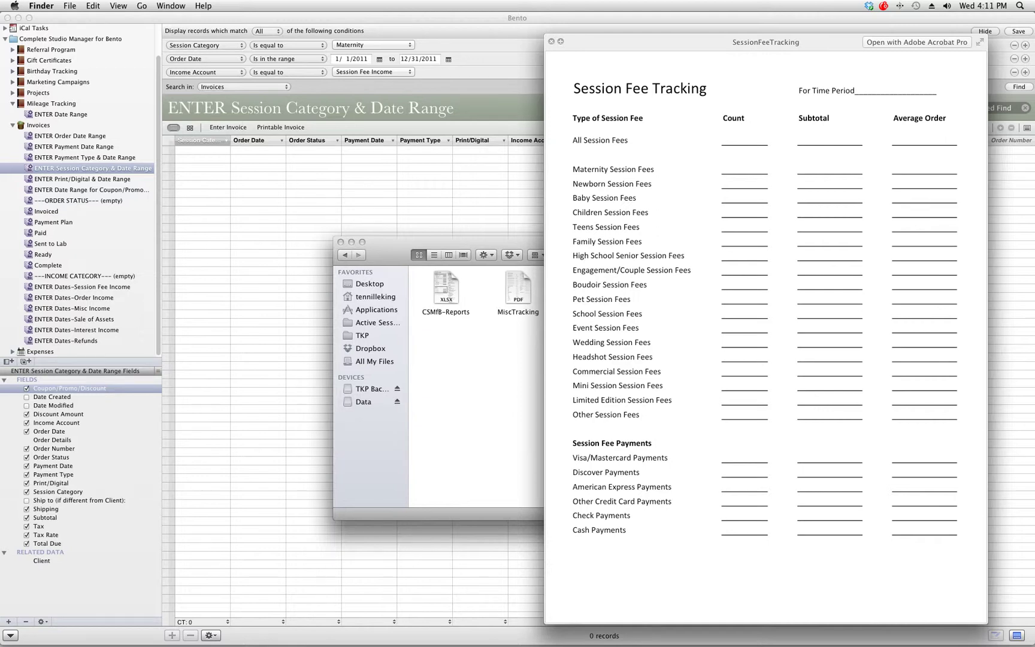
pyautogui.press('super+Tab')
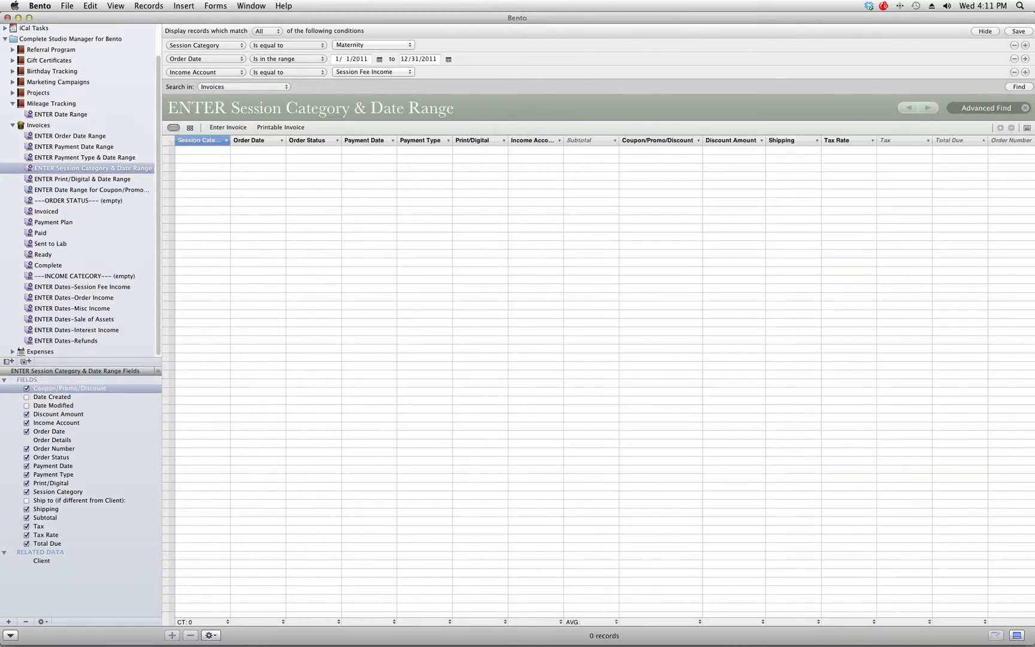
pyautogui.click(561, 621)
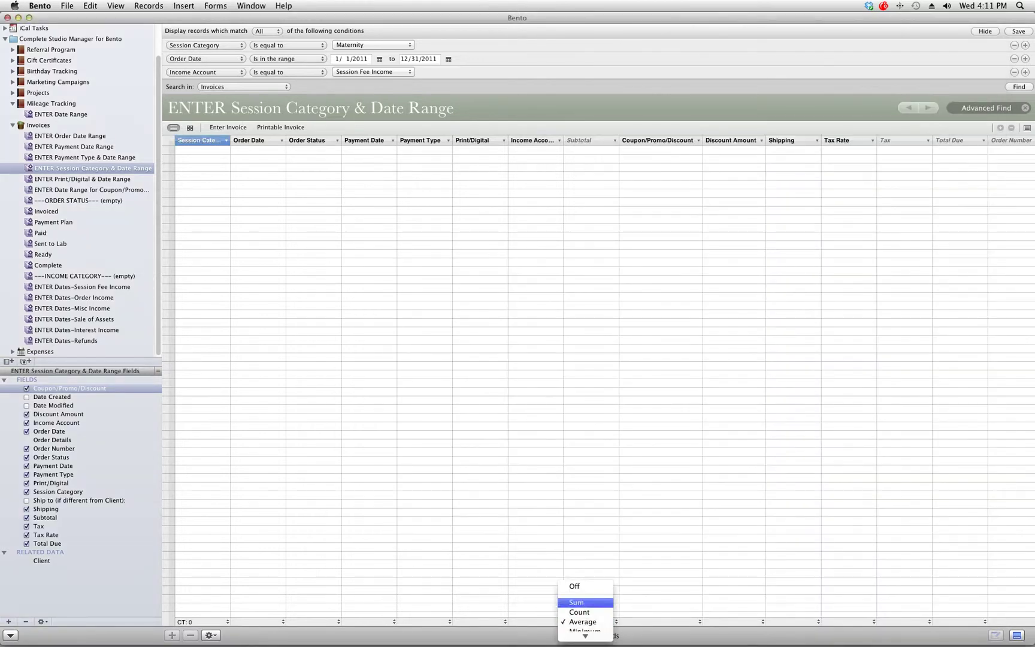
pyautogui.click(575, 602)
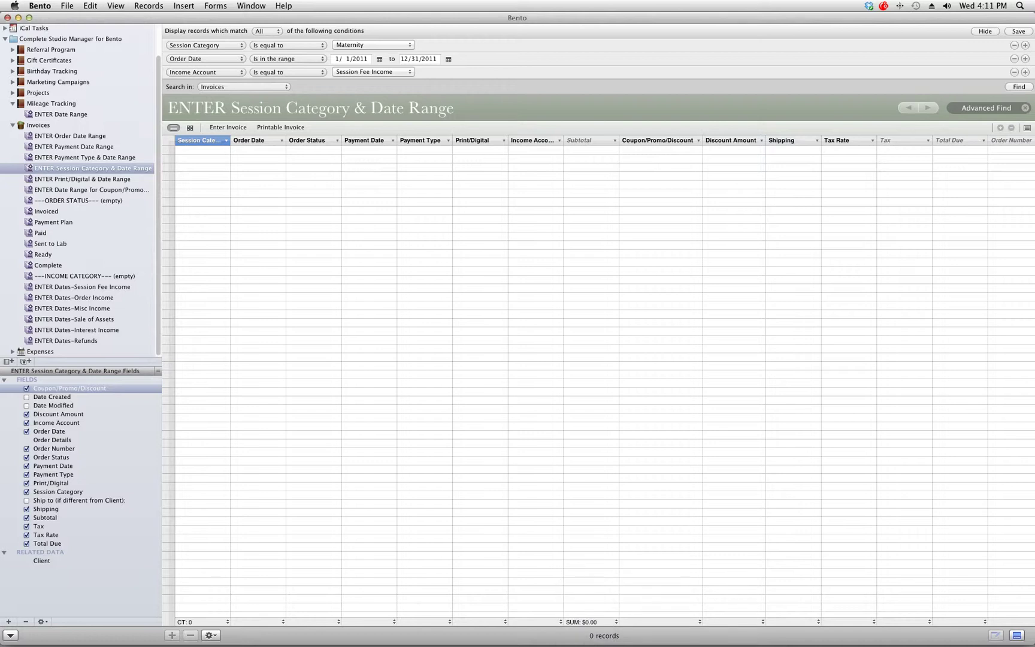
pyautogui.click(590, 621)
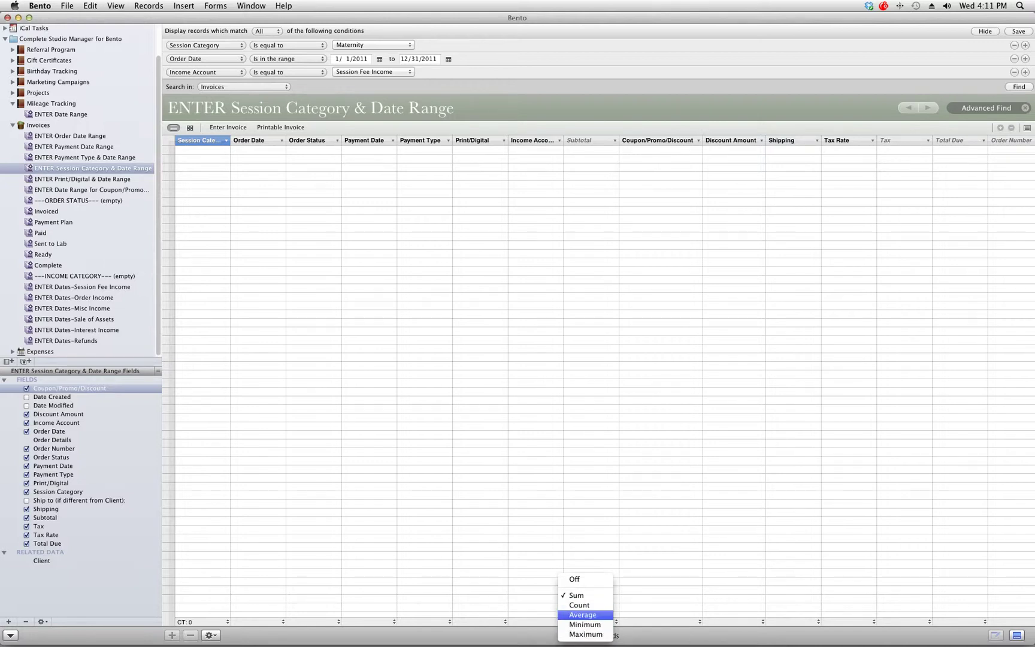
pyautogui.click(582, 615)
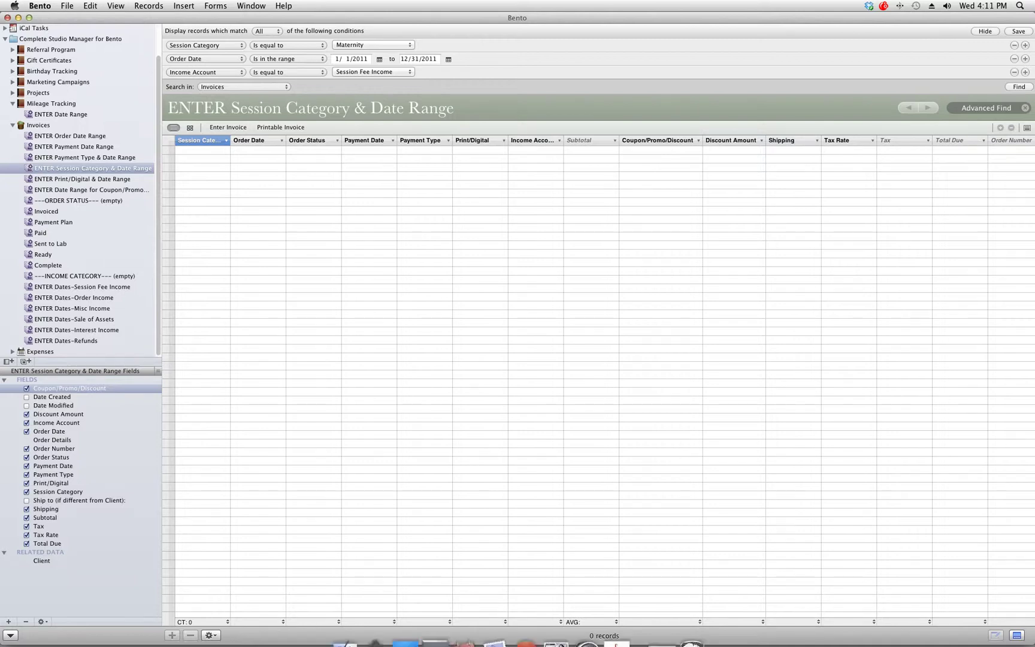
pyautogui.click(345, 627)
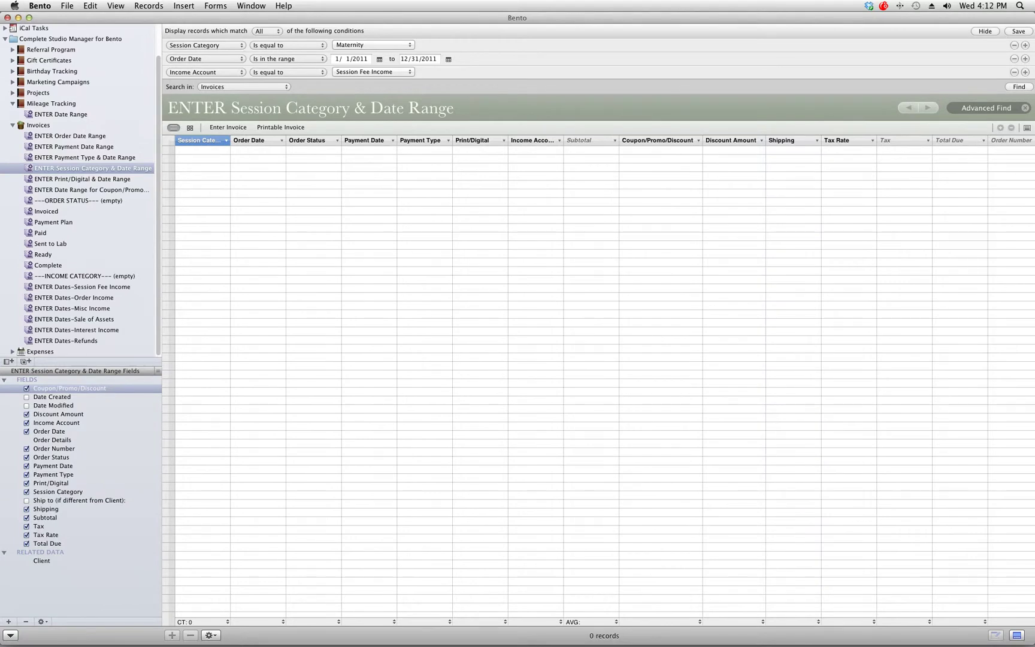
# - Change the Session Category condition to School and compare it with the Session Fee Tracking preview in Finder
pyautogui.click(373, 45)
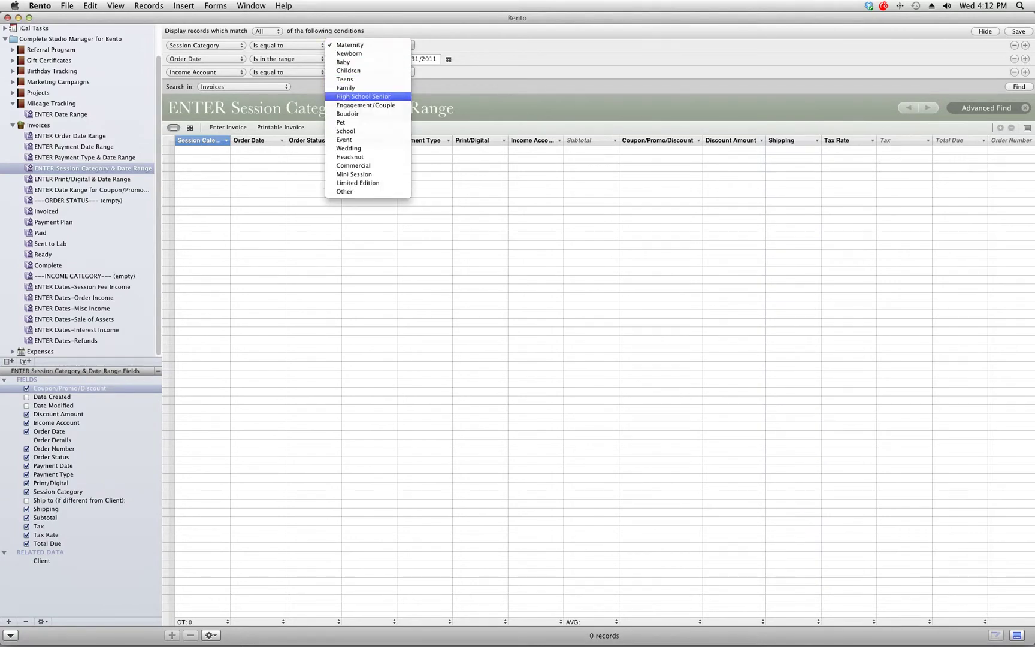
pyautogui.press('Down')
pyautogui.press('Down')
pyautogui.press('Return')
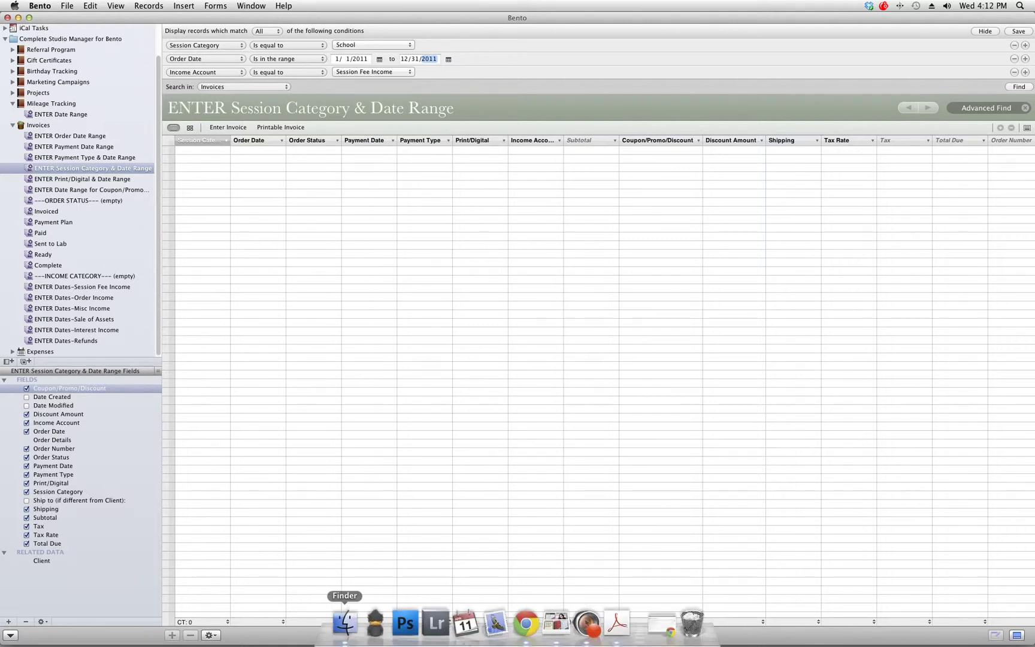
pyautogui.click(345, 621)
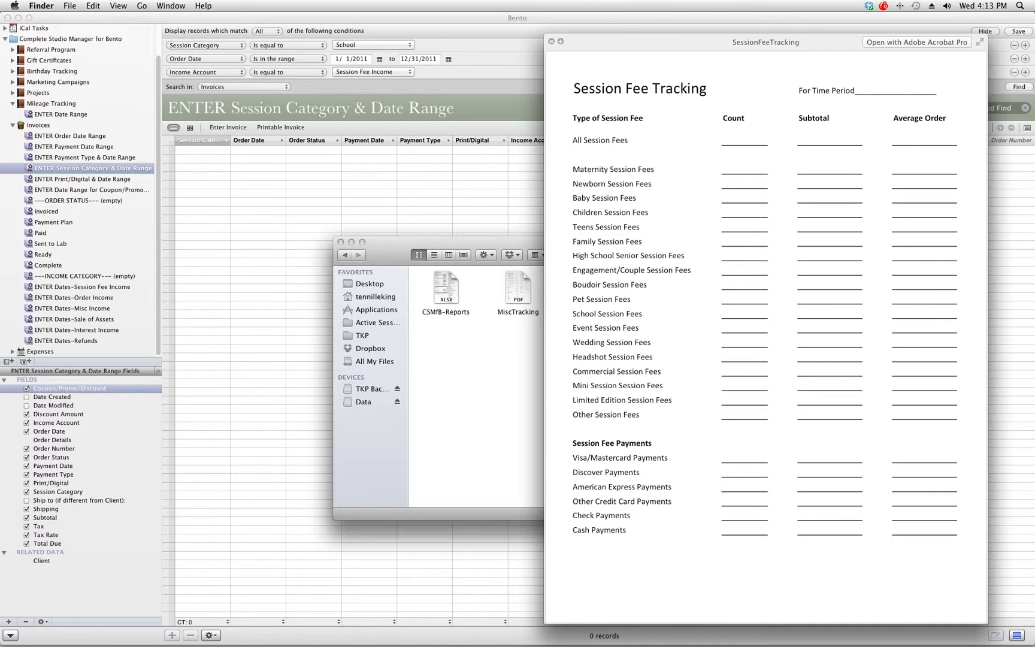
pyautogui.press('super+Tab')
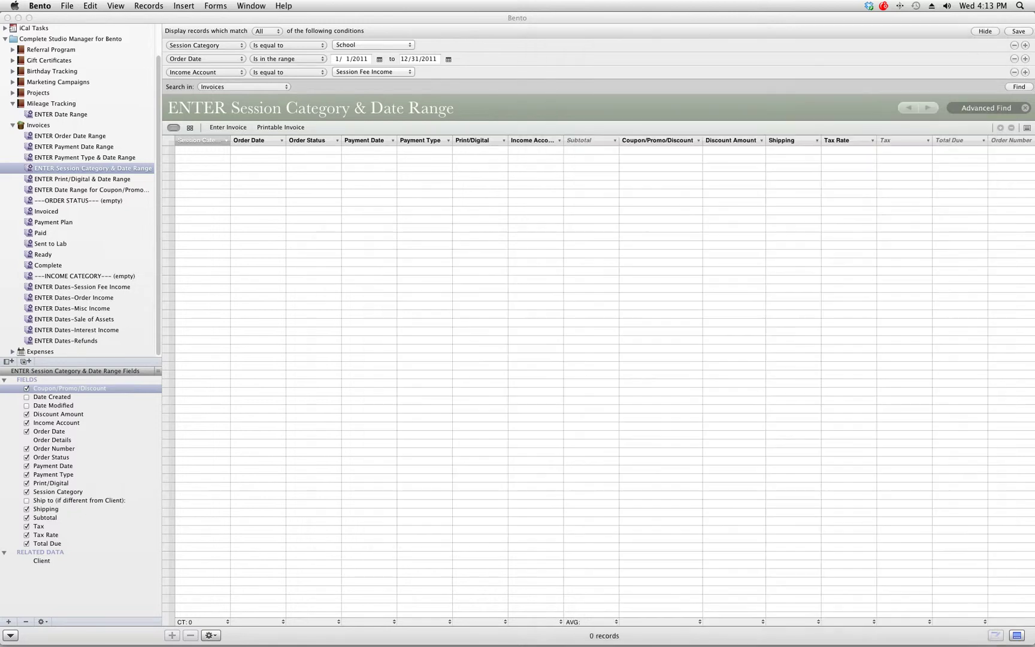
# - Open the ENTER Payment Type & Date Range smart collection for editing and set Payment Type is equal to American Express
pyautogui.click(88, 156)
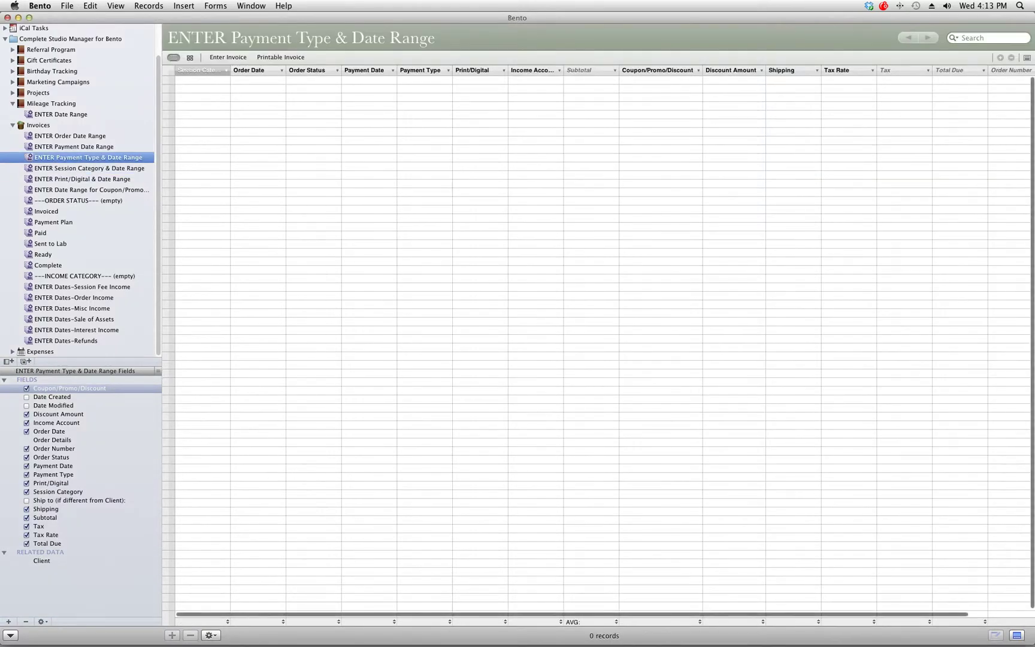
pyautogui.rightClick(94, 158)
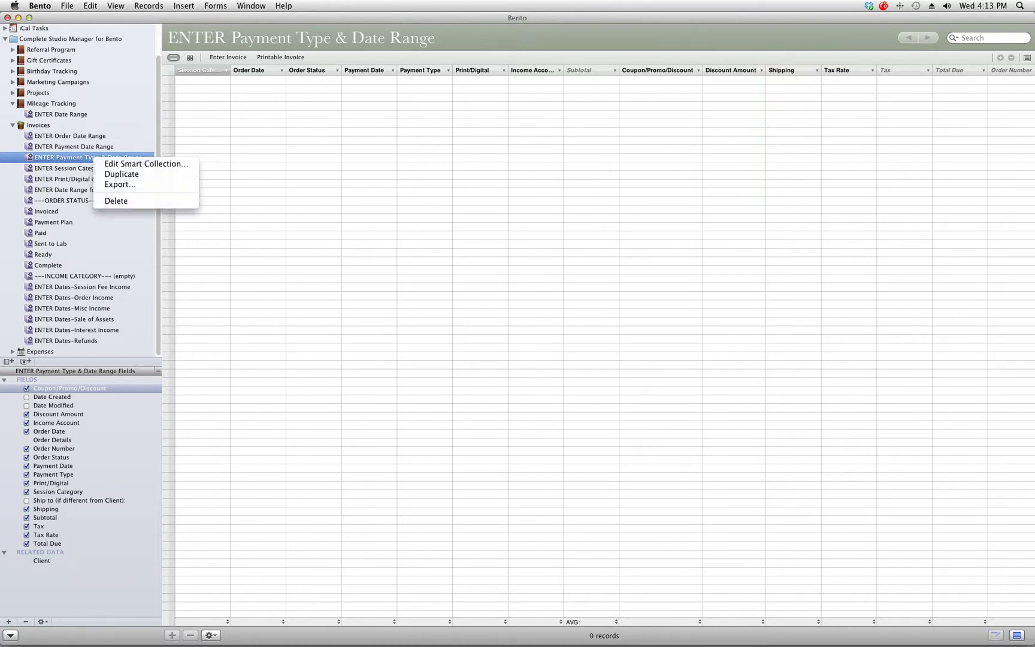
pyautogui.click(145, 164)
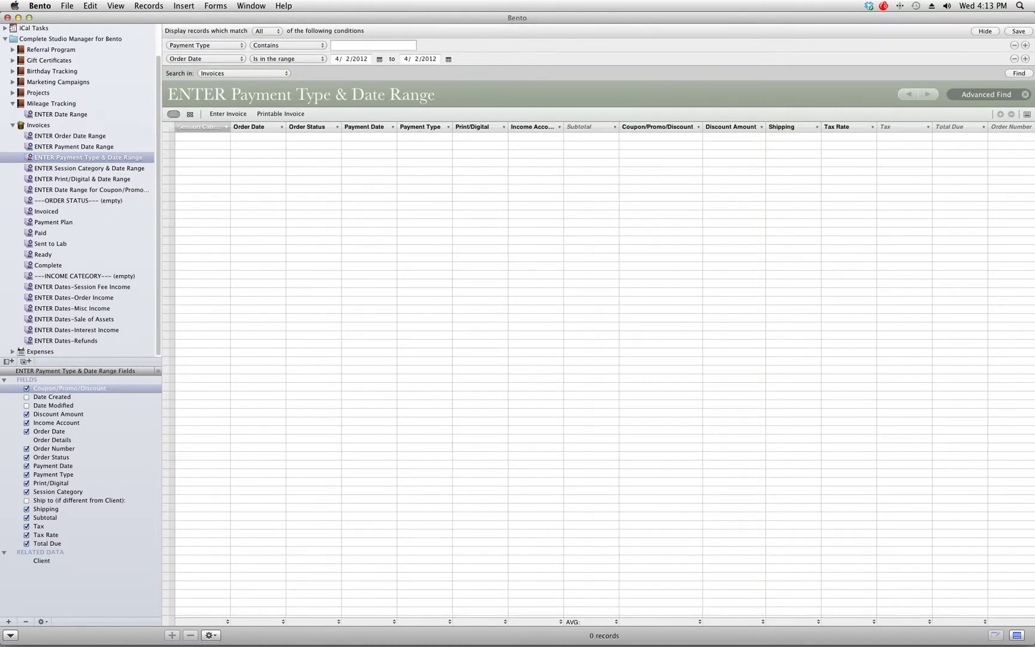
pyautogui.click(288, 45)
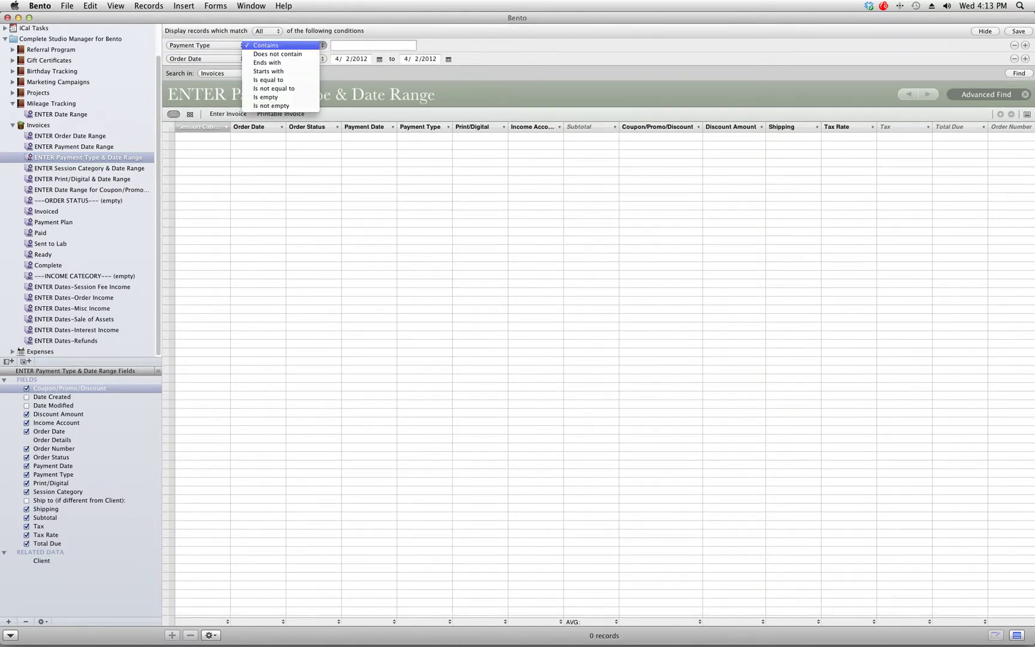
pyautogui.click(281, 82)
pyautogui.click(372, 45)
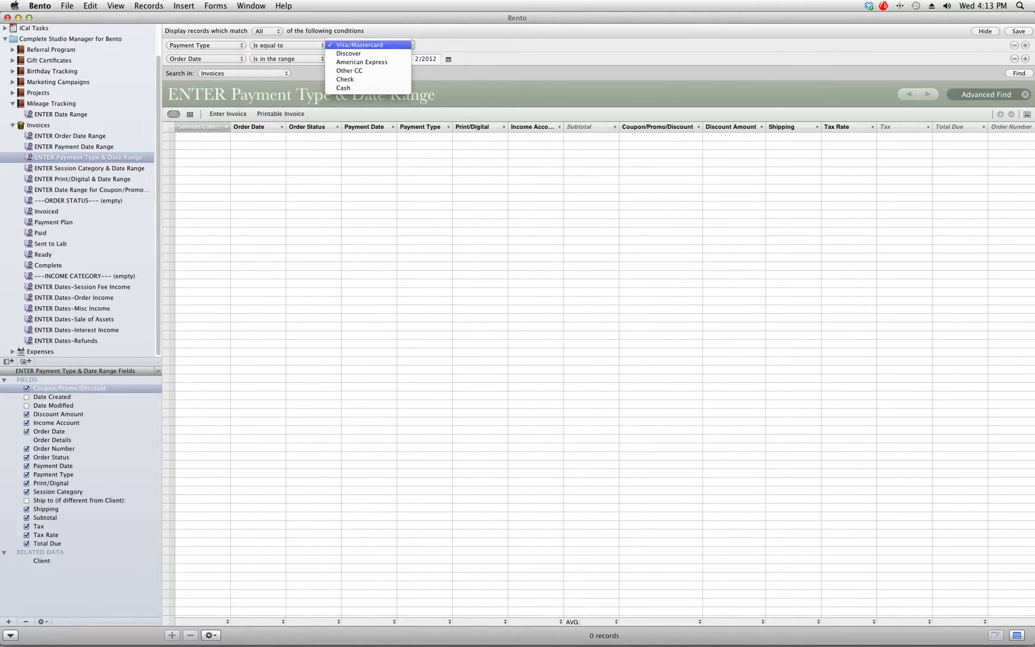
pyautogui.click(368, 62)
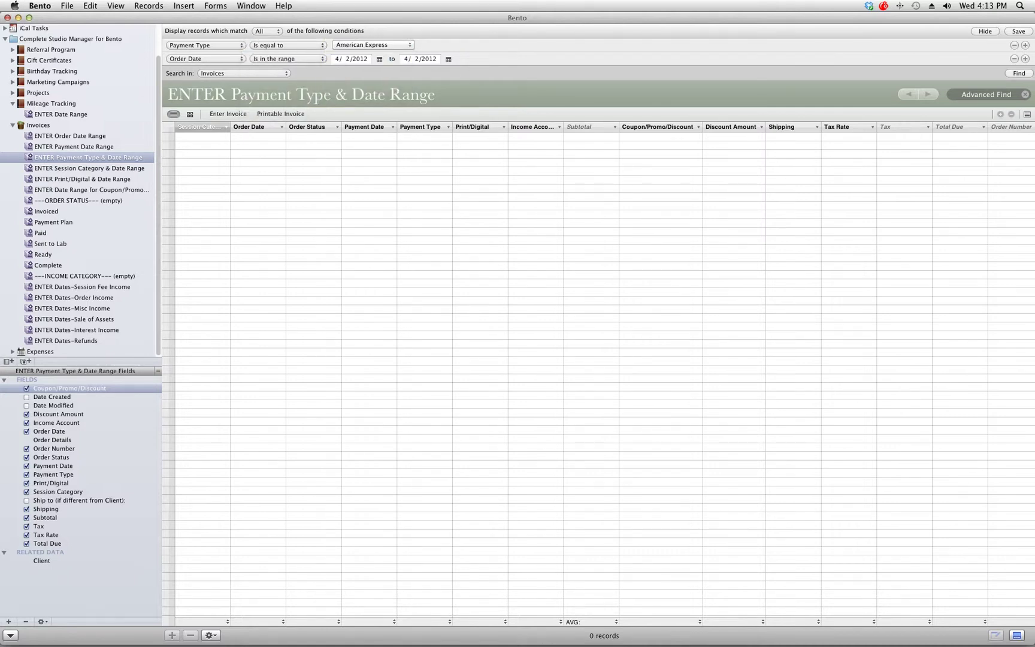
# - Set the Order Date range to 1/1/2011 to 12/31/2011 and add a third condition below it
pyautogui.click(337, 59)
pyautogui.press('Tab')
pyautogui.write('1')
pyautogui.press('Tab')
pyautogui.write('2011')
pyautogui.press('Tab')
pyautogui.write('12')
pyautogui.press('Tab')
pyautogui.write('2011')
pyautogui.press('Tab')
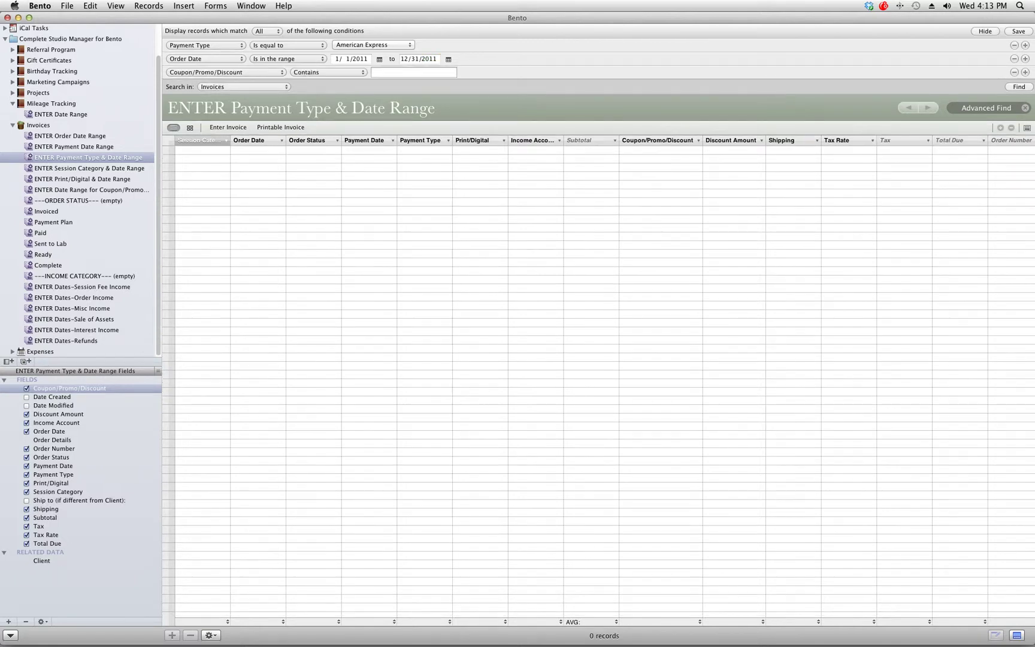
# - Base the third condition on Income Account and set it to is equal to Session Fee Income
pyautogui.press('space')
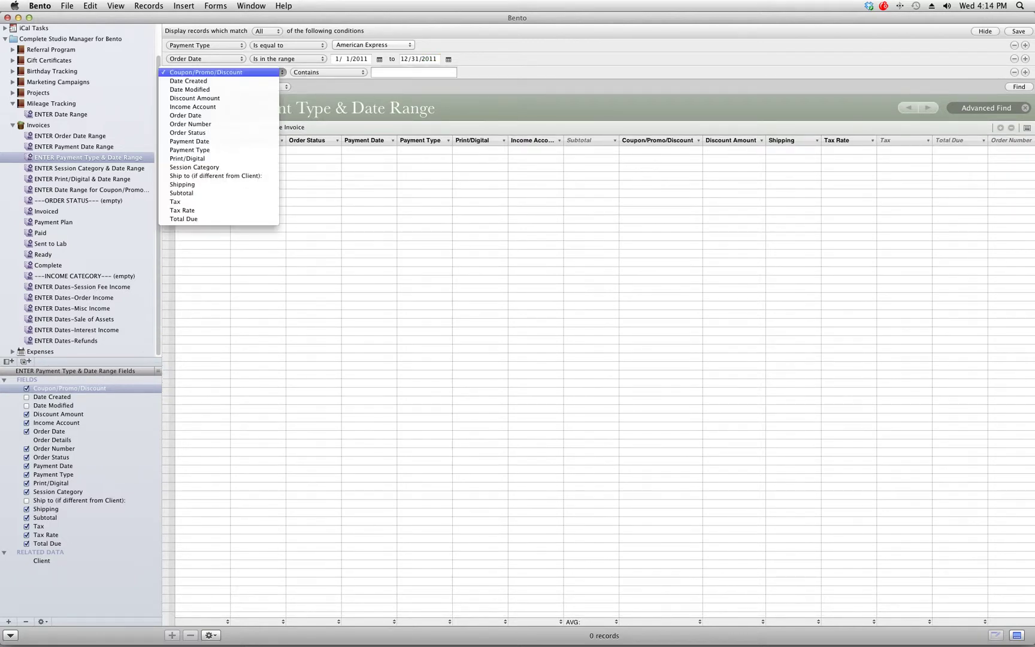
pyautogui.press('p')
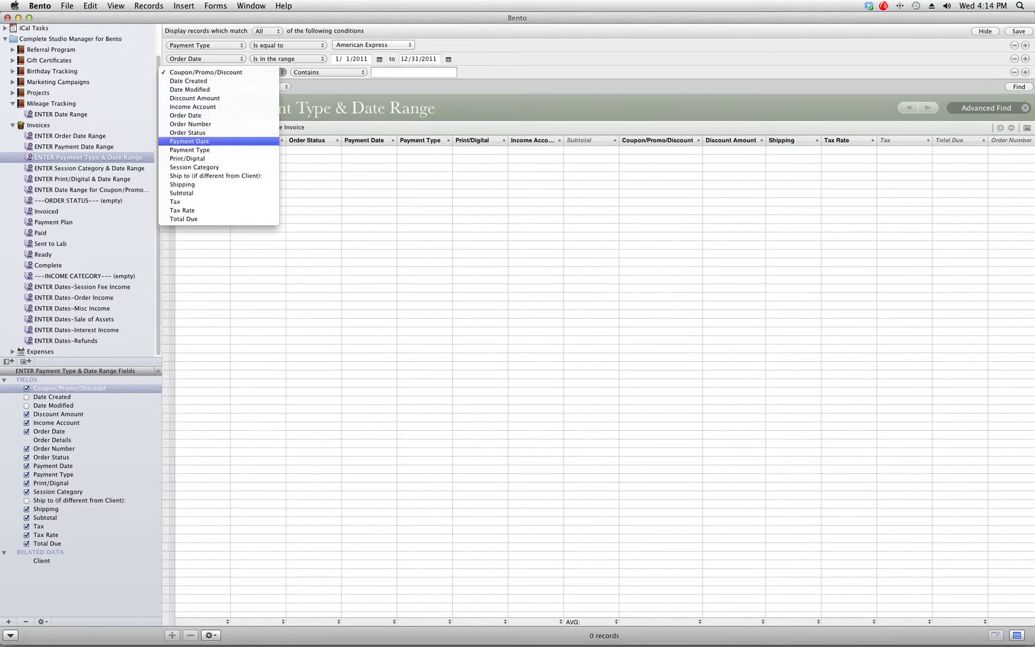
pyautogui.press('Up')
pyautogui.press('Up')
pyautogui.press('Up')
pyautogui.press('Up')
pyautogui.click(288, 72)
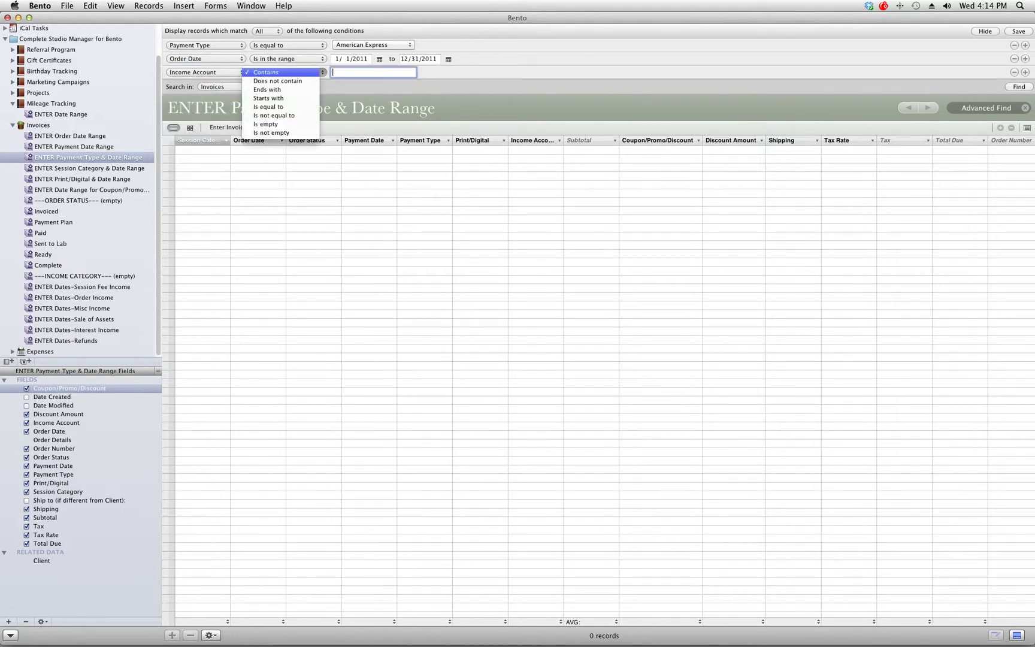
pyautogui.click(278, 107)
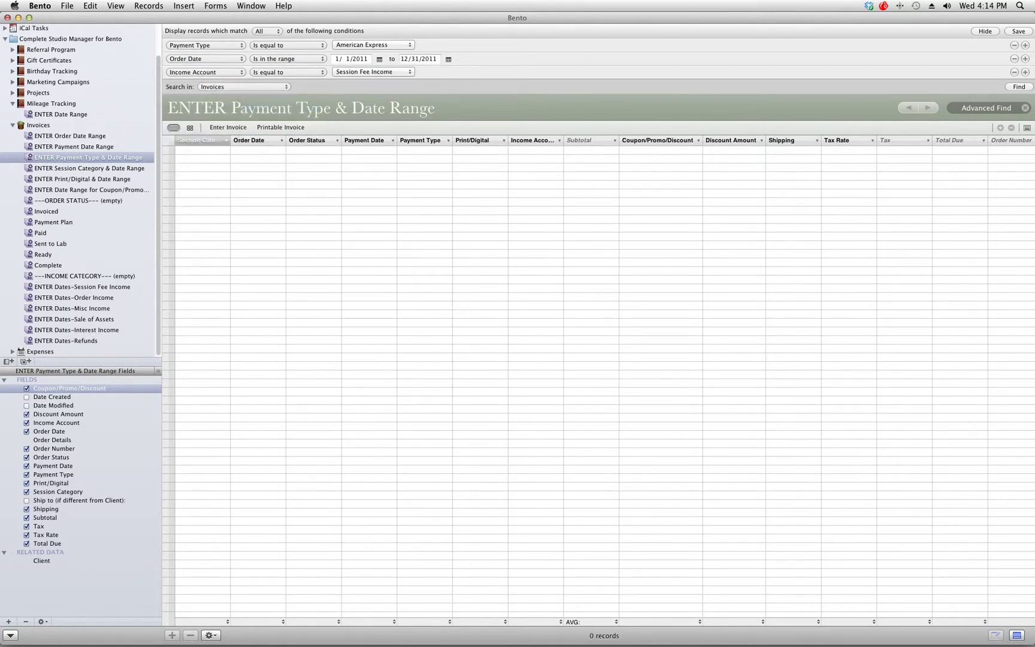
pyautogui.click(372, 72)
pyautogui.press('Return')
pyautogui.press('Return')
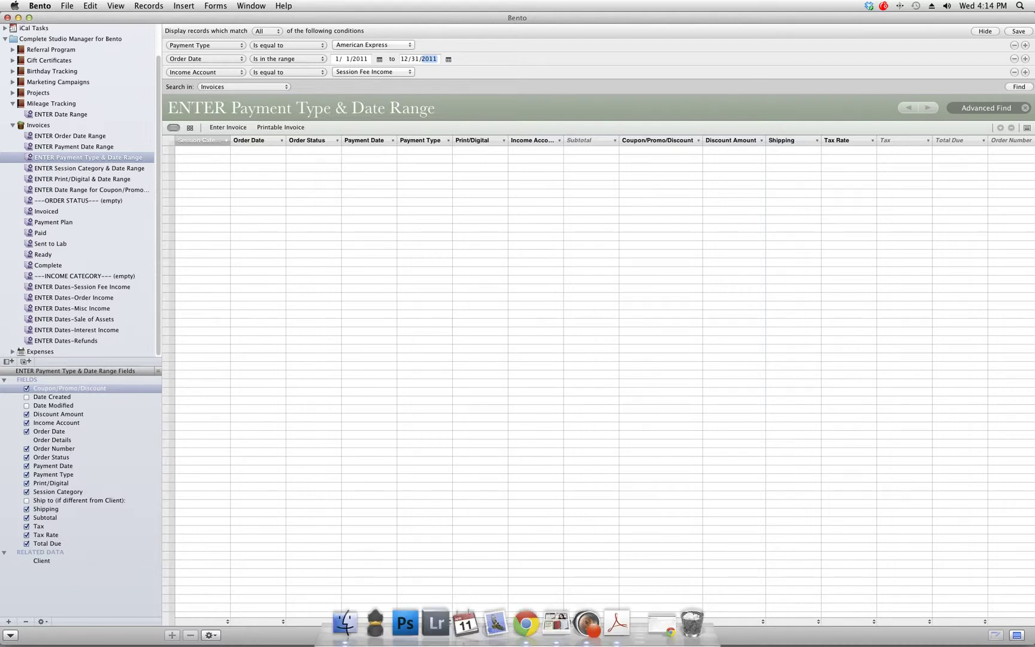
# - Switch to Finder, close the SessionFeeTracking preview and preview the OrderTracking PDF in the Reports folder
pyautogui.click(347, 625)
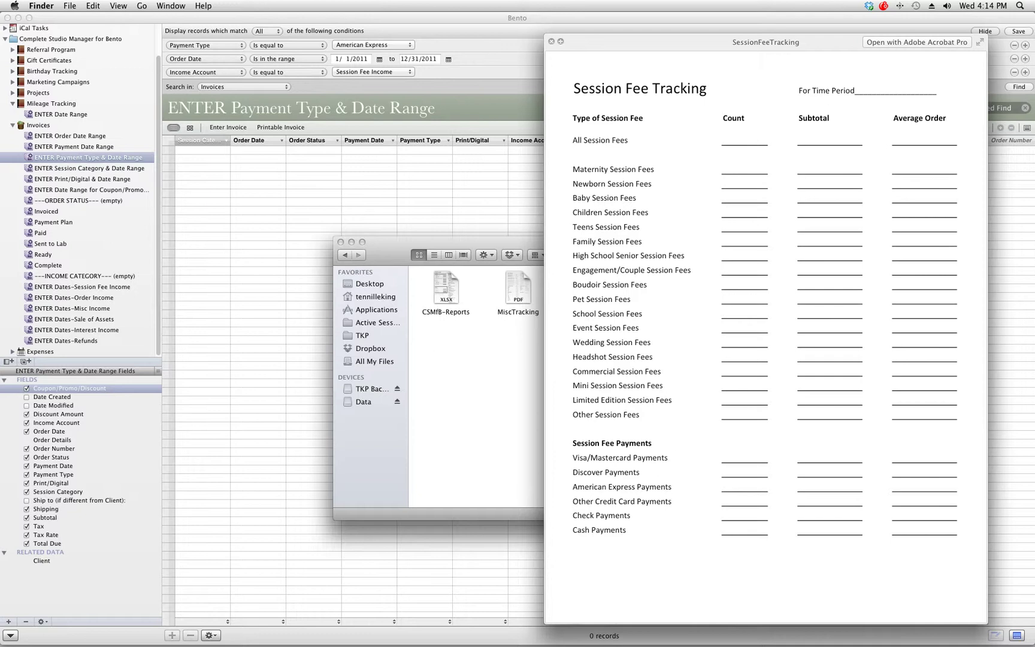
pyautogui.press('space')
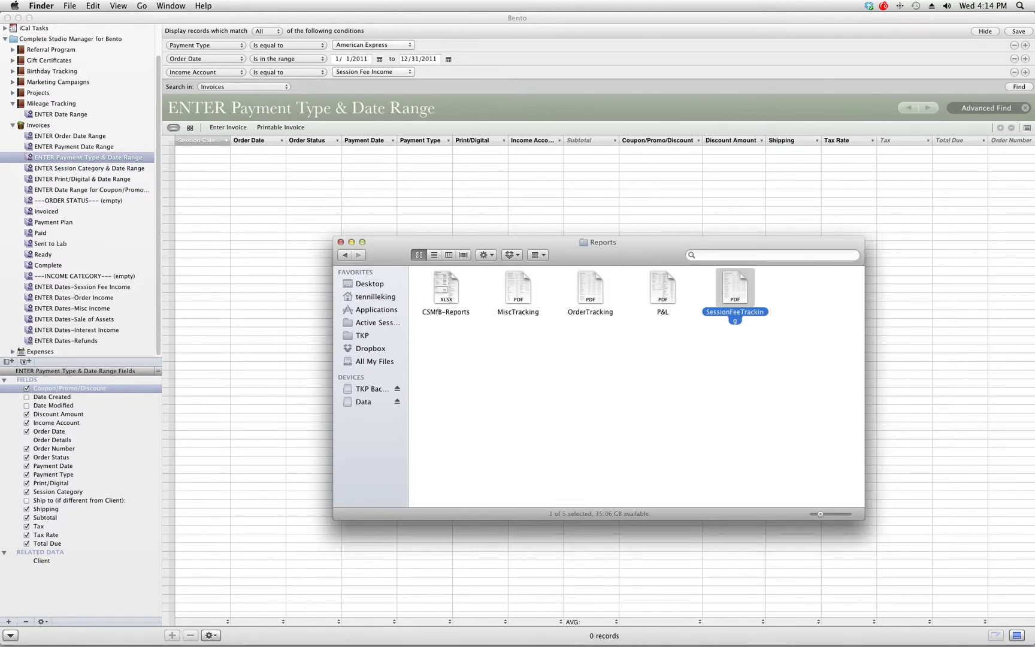
pyautogui.click(589, 291)
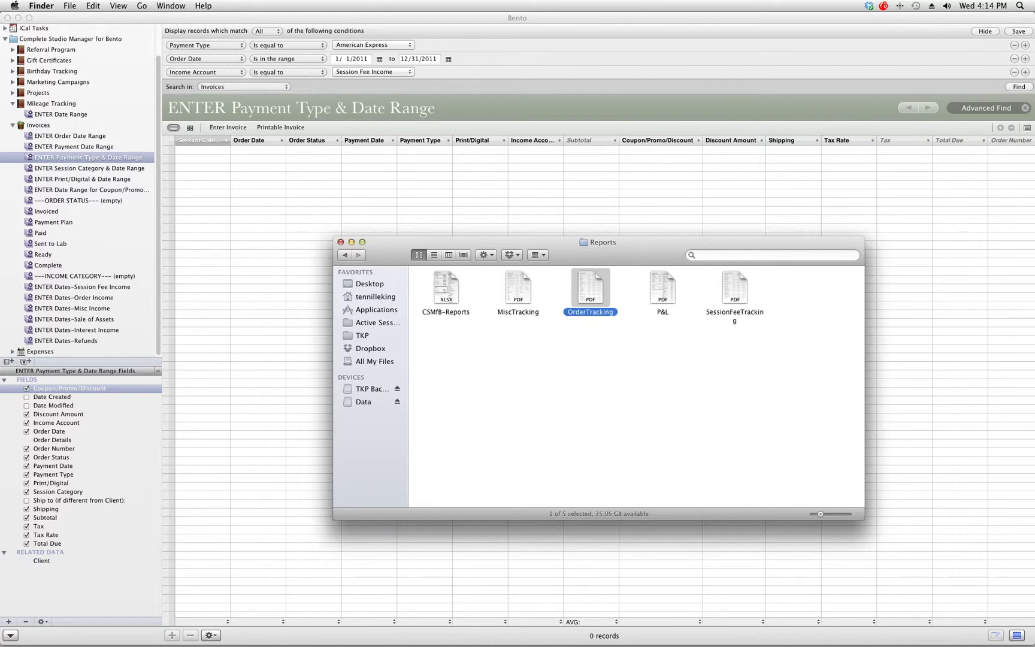
pyautogui.press('space')
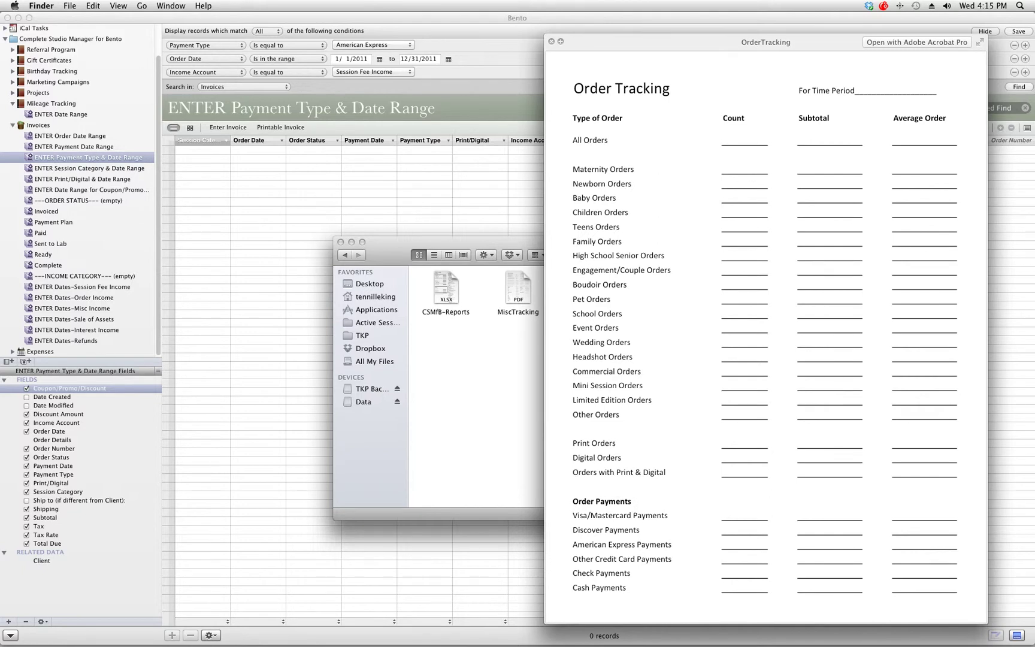
# - In Bento, set the ENTER Dates-Order Income smart collection to find Order Income dated 1/1/2011 to 12/31/2011
pyautogui.click(77, 297)
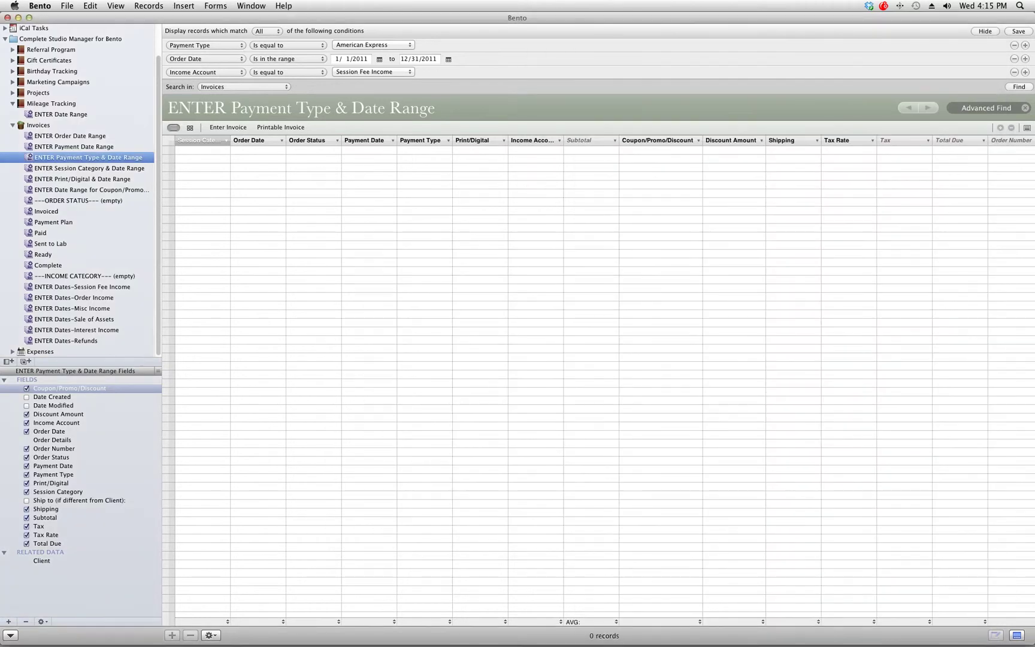
pyautogui.click(77, 297)
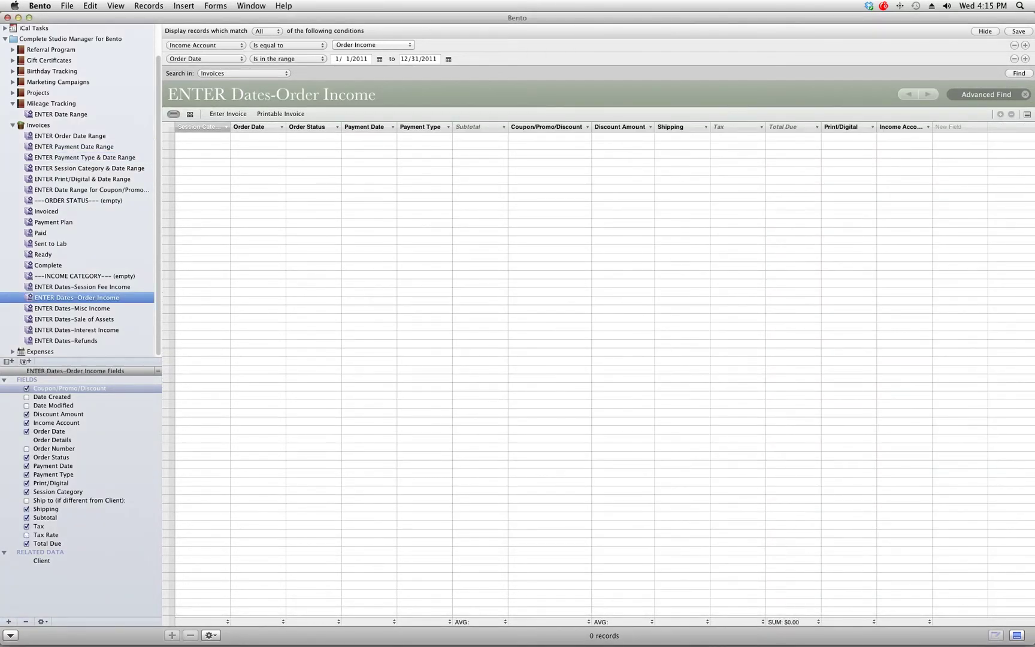
pyautogui.click(428, 58)
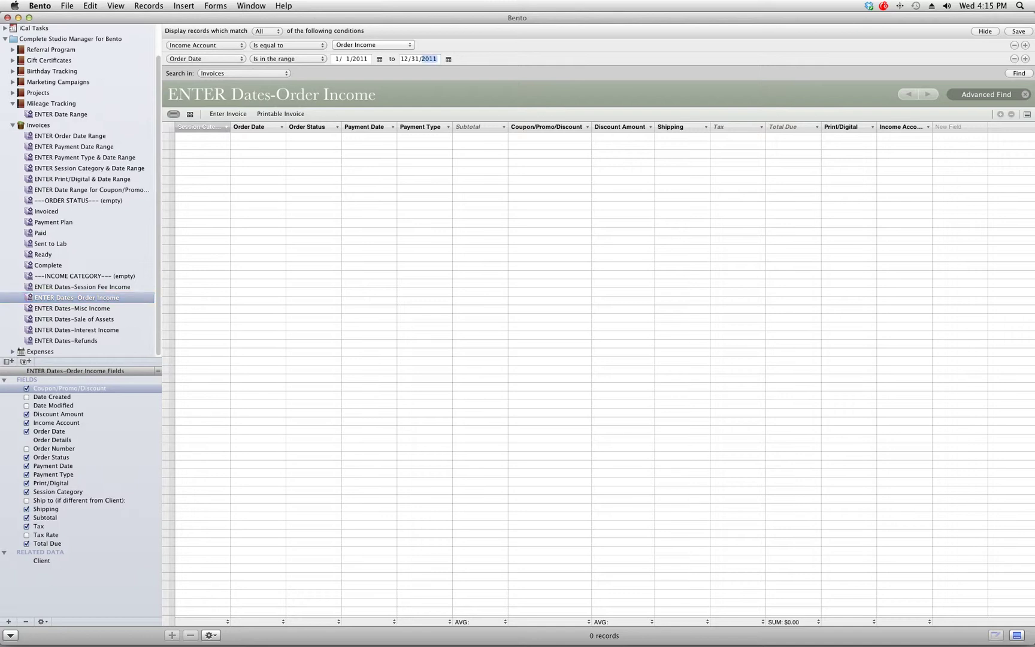
pyautogui.press('Return')
pyautogui.moveTo(404, 626)
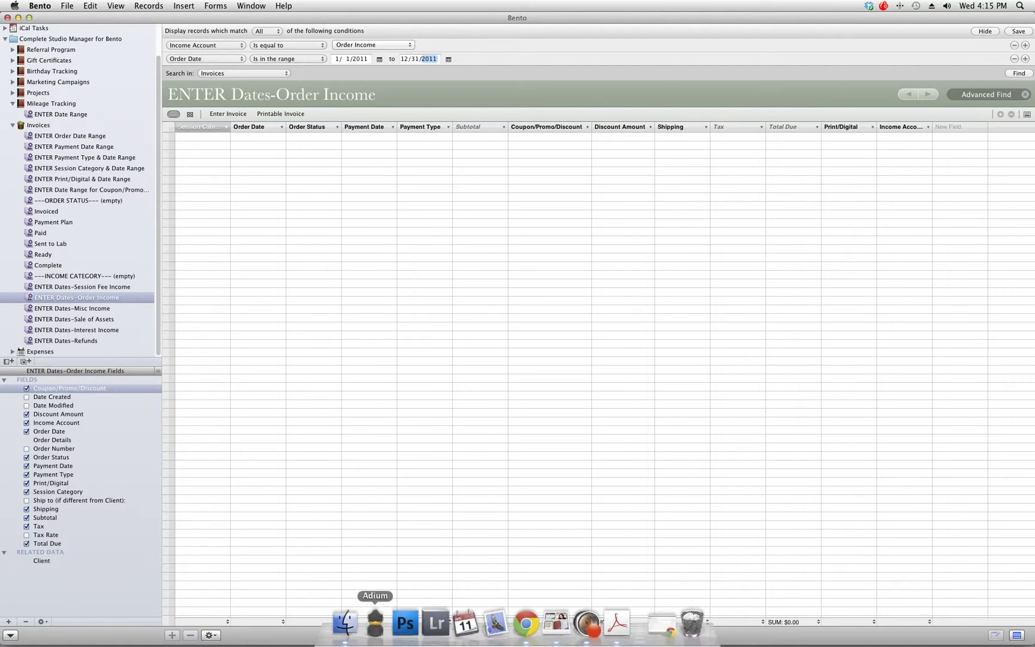
# - In Bento, set the ENTER Session Category & Date Range collection to Maternity and Order Income, and run the search
pyautogui.click(347, 623)
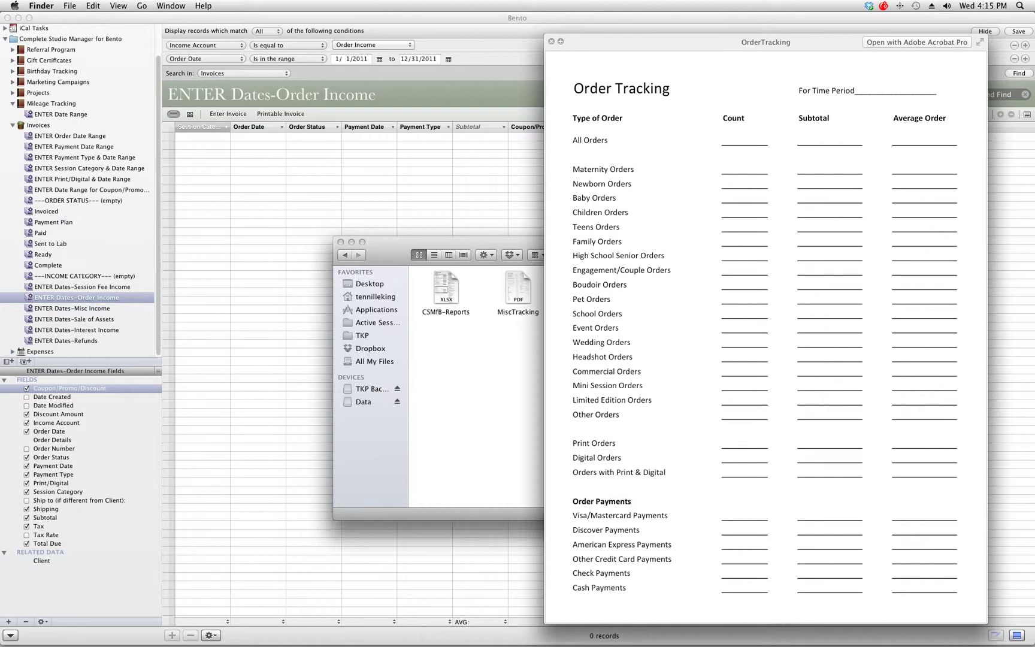
pyautogui.press('super+Tab')
pyautogui.click(93, 167)
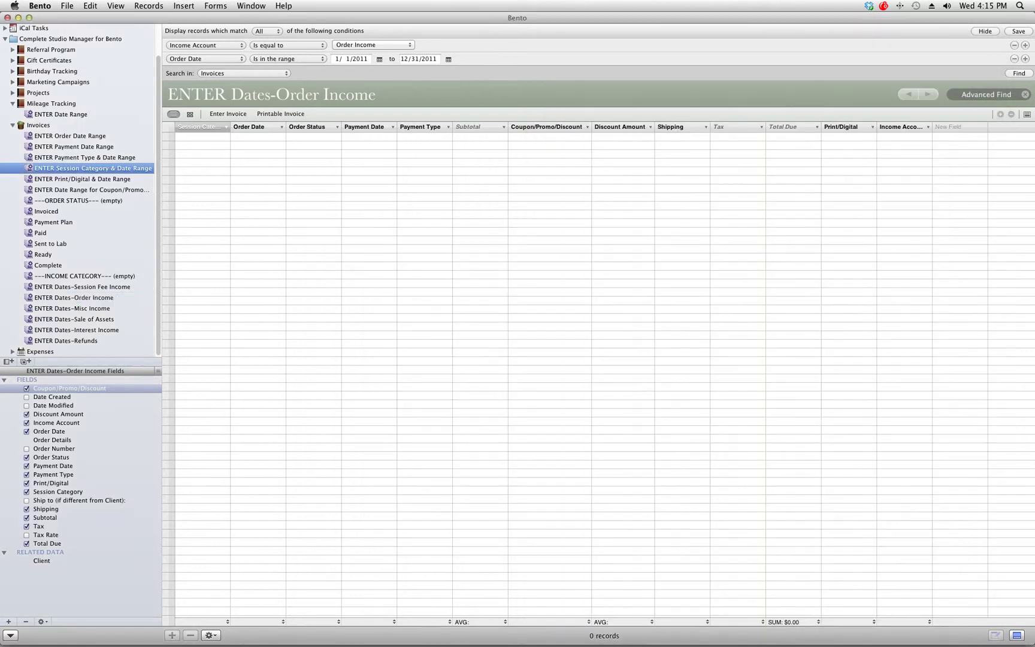
pyautogui.click(373, 45)
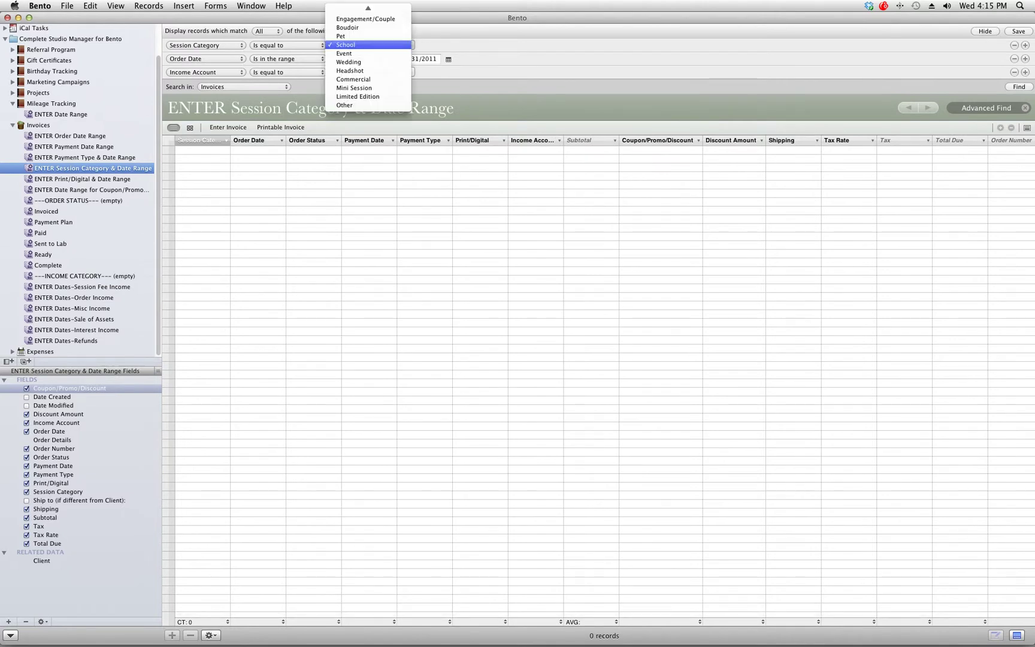
pyautogui.click(350, 10)
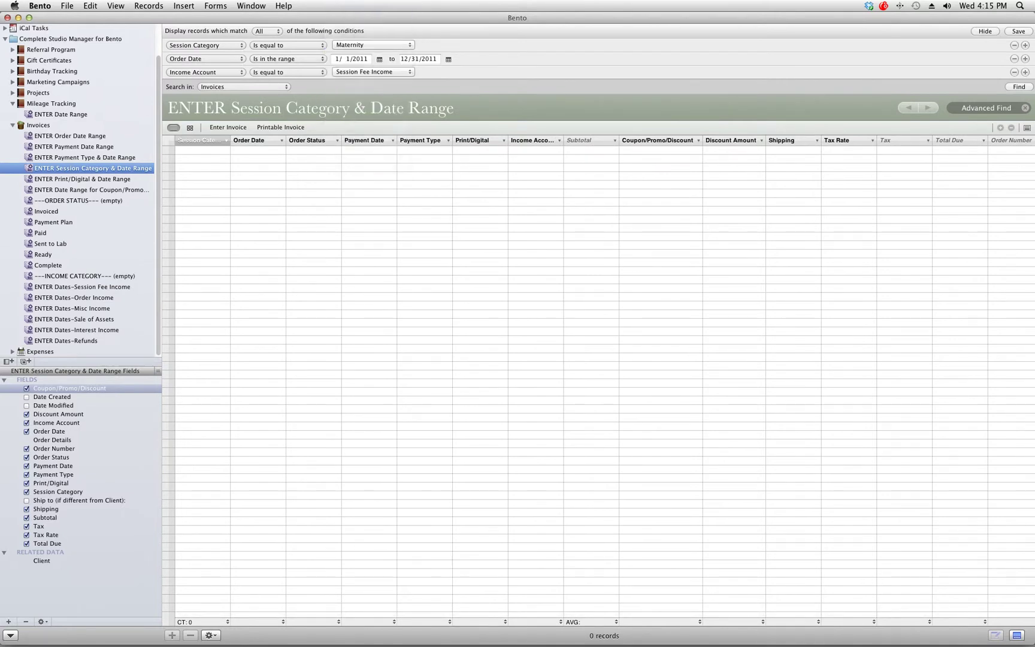
pyautogui.click(373, 71)
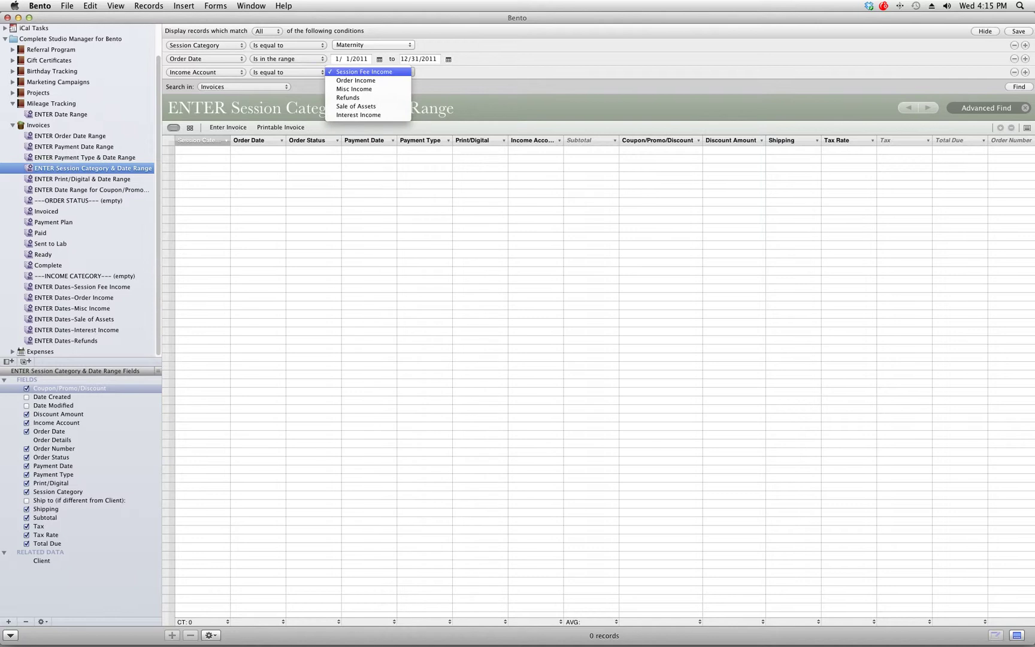
pyautogui.click(356, 80)
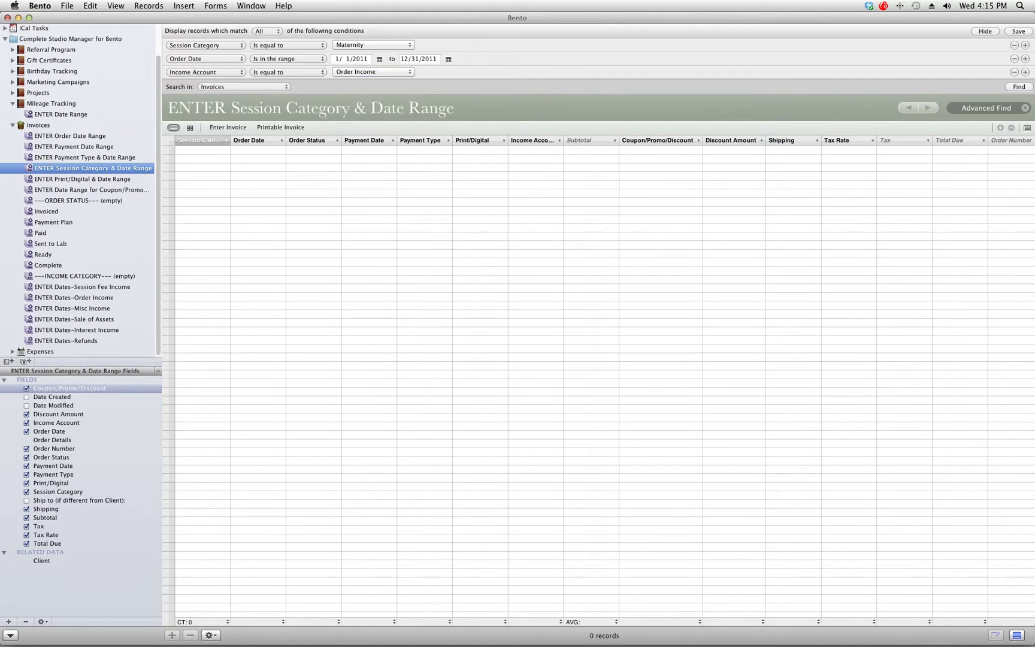
pyautogui.click(428, 59)
pyautogui.press('Return')
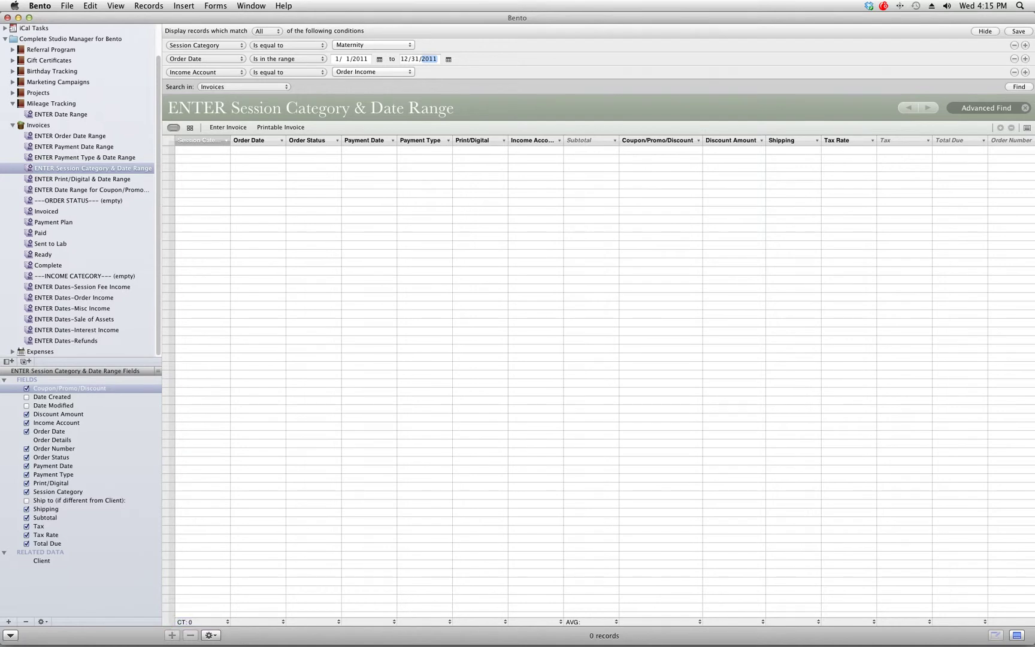
# - Keep Average as the Subtotal column summary and check the OrderTracking preview in Finder
pyautogui.click(590, 621)
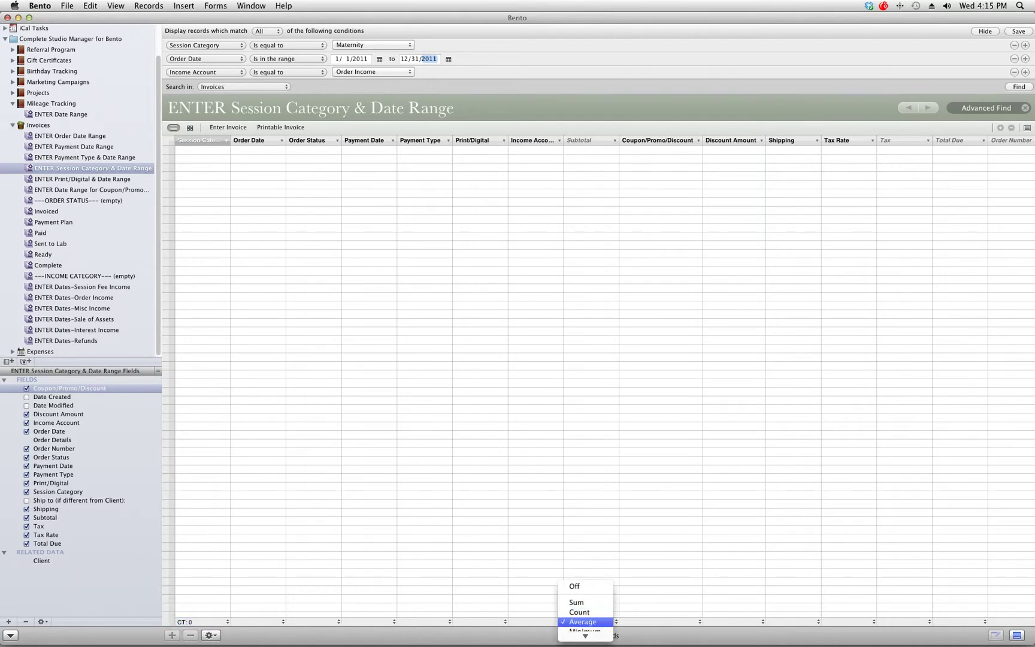
pyautogui.click(582, 622)
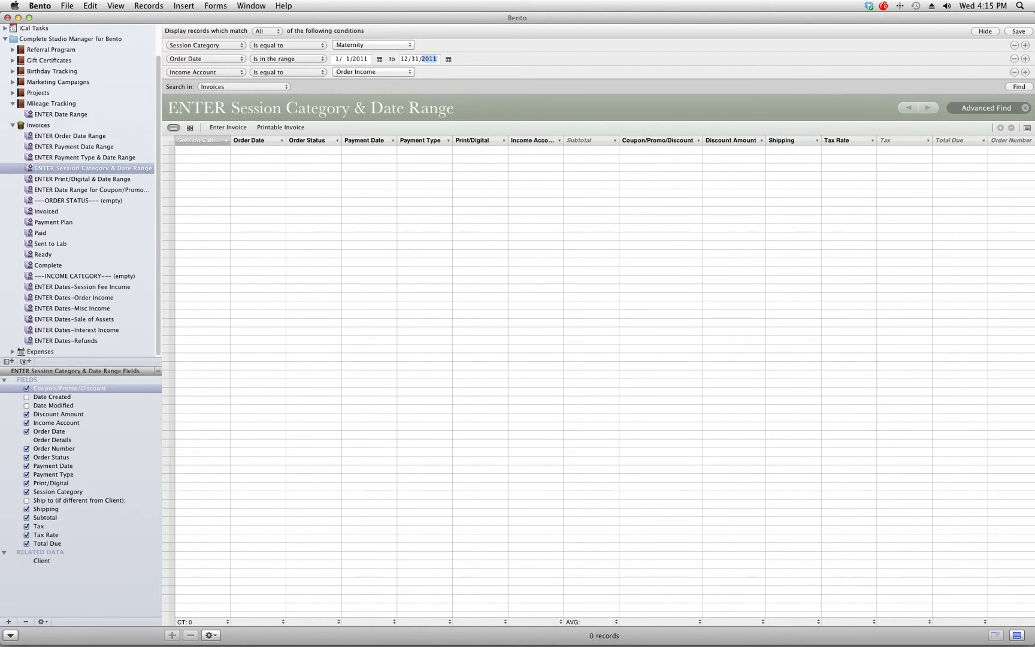
pyautogui.click(345, 621)
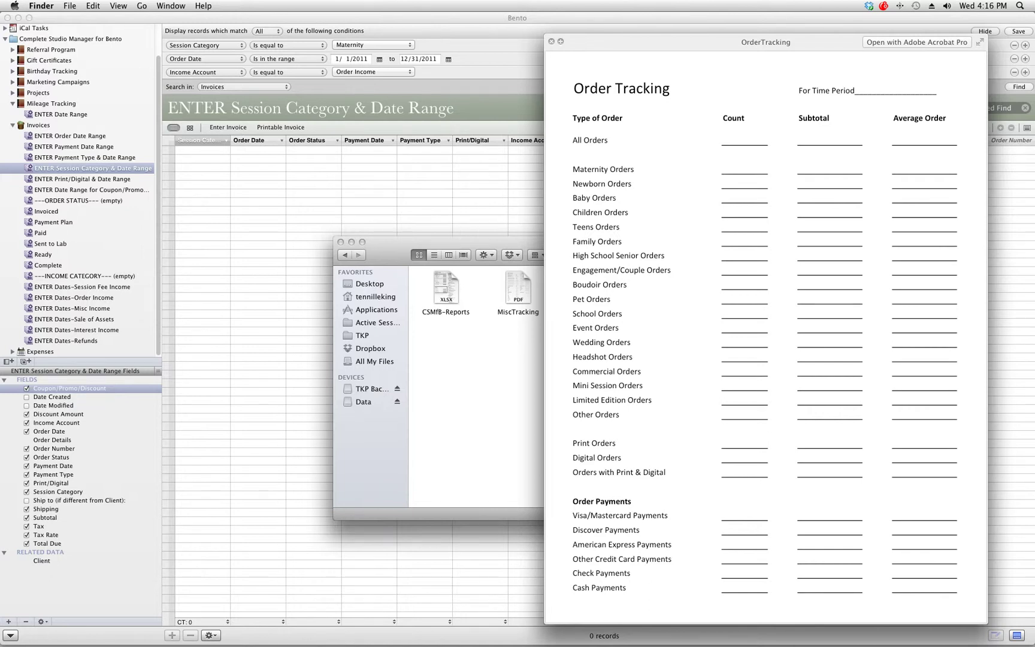
# - In Bento, set the Income Account of the ENTER Payment Type & Date Range collection to Order Income and run the search
pyautogui.press('super+Tab')
pyautogui.click(88, 157)
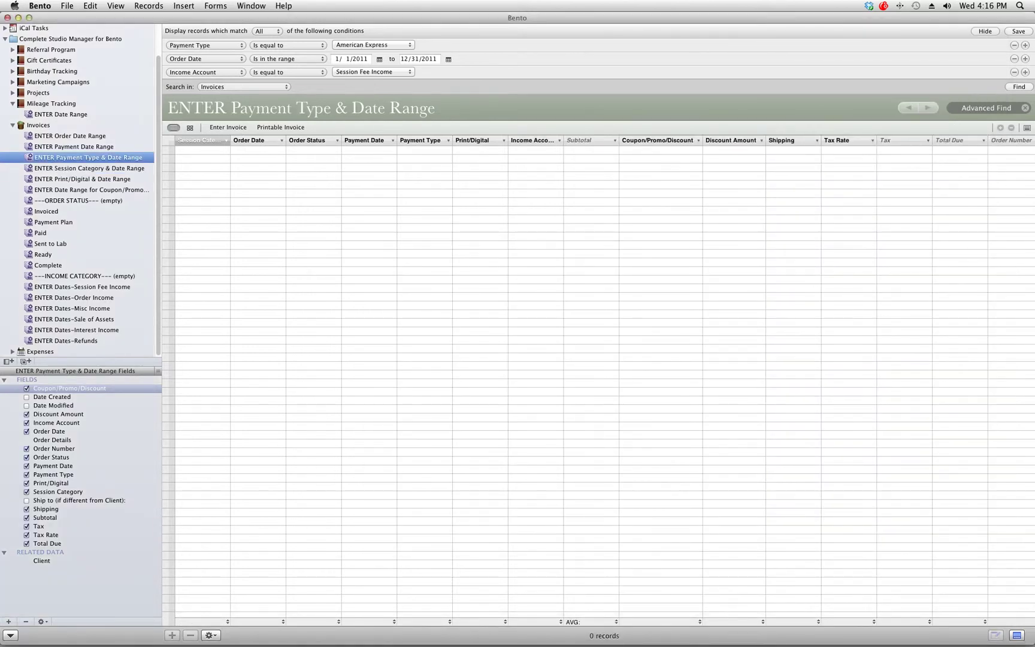
pyautogui.click(372, 71)
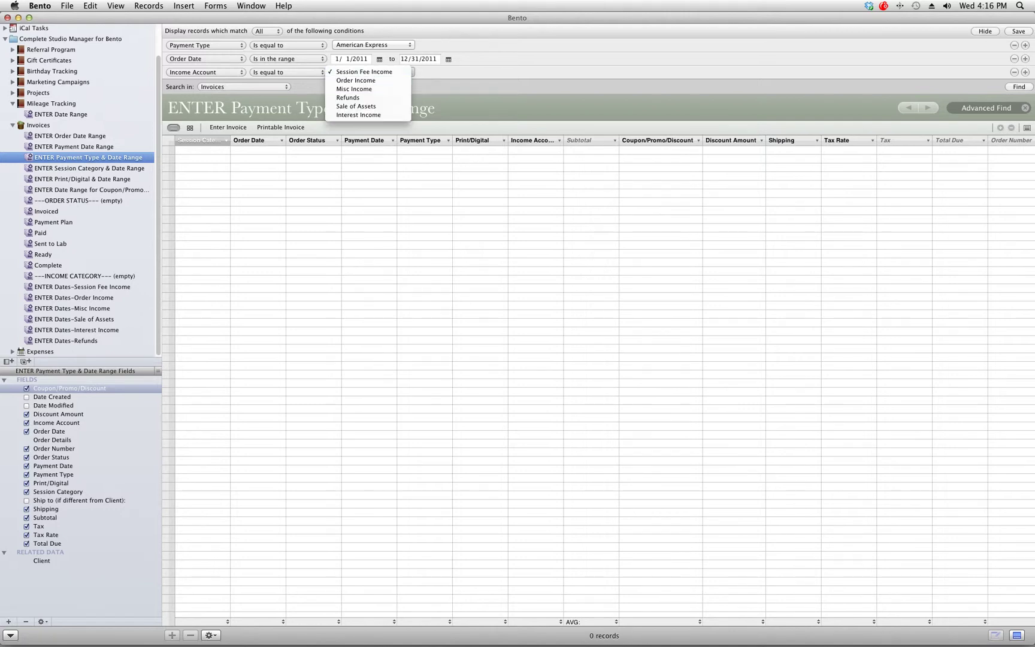
pyautogui.click(356, 80)
pyautogui.click(429, 59)
pyautogui.press('Return')
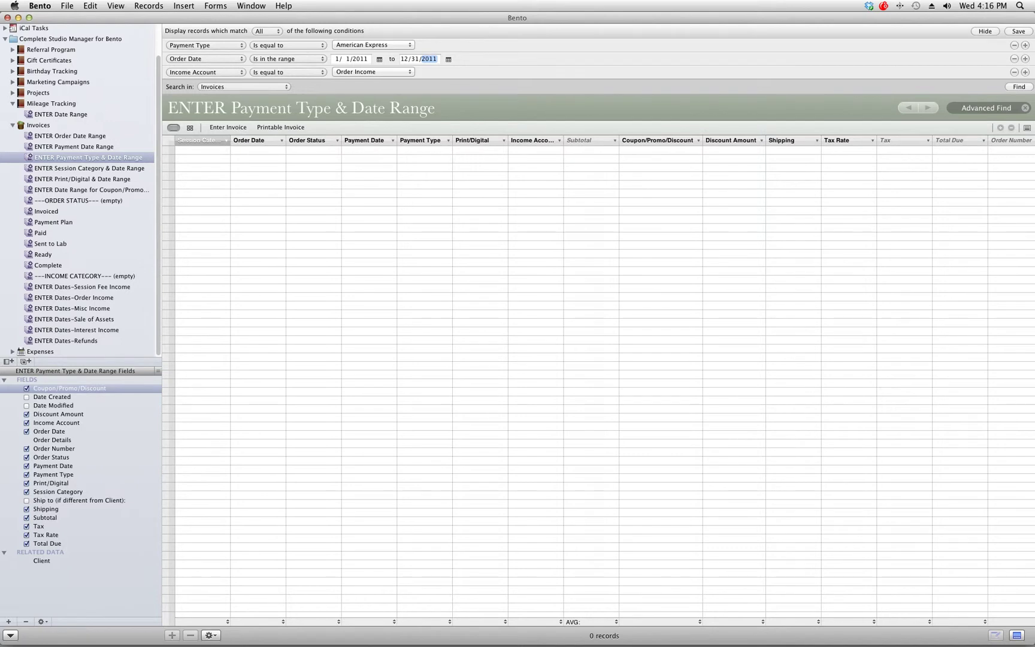
# - Summarize the Session Category column by Count and keep Average as the Subtotal column summary
pyautogui.click(201, 621)
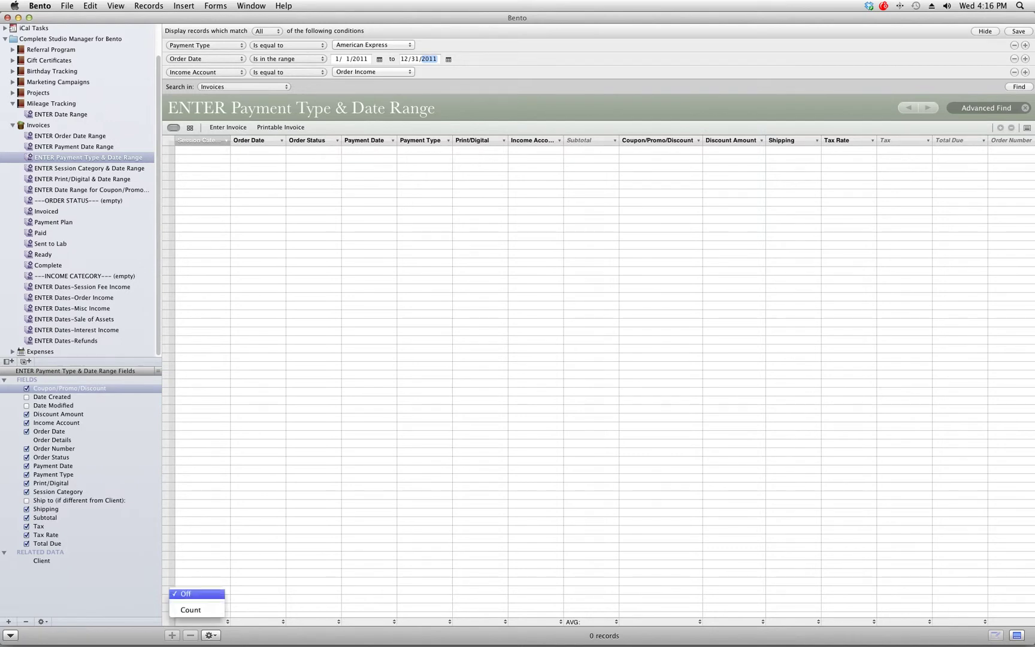
pyautogui.click(190, 610)
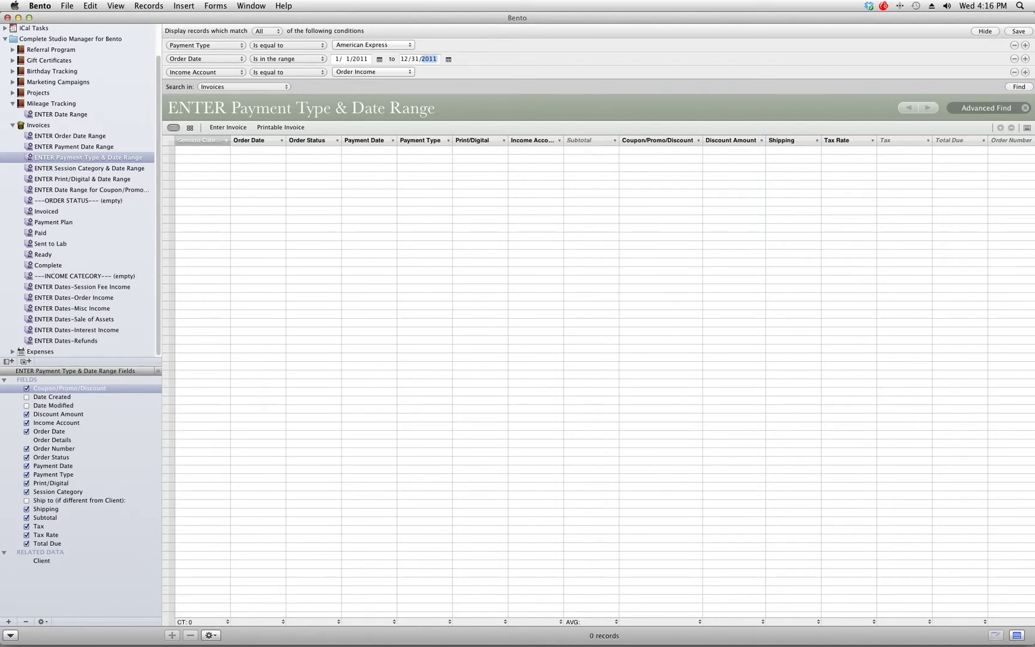
pyautogui.click(590, 621)
pyautogui.press('Return')
# - Switch to Finder, close the OrderTracking preview and preview the MiscTracking PDF in the Reports folder
pyautogui.click(344, 625)
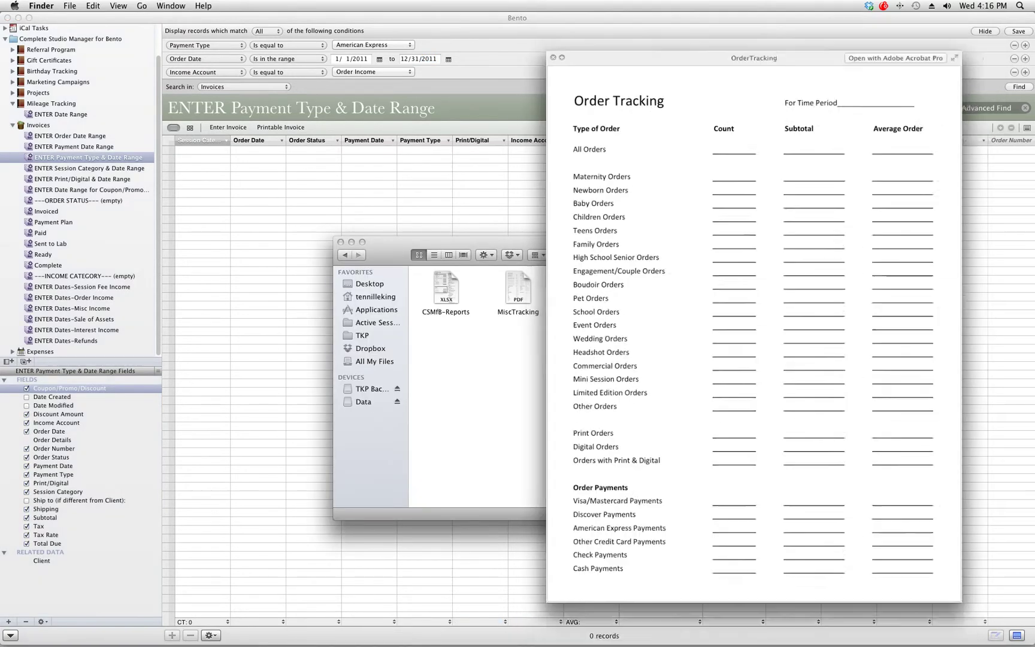
pyautogui.press('space')
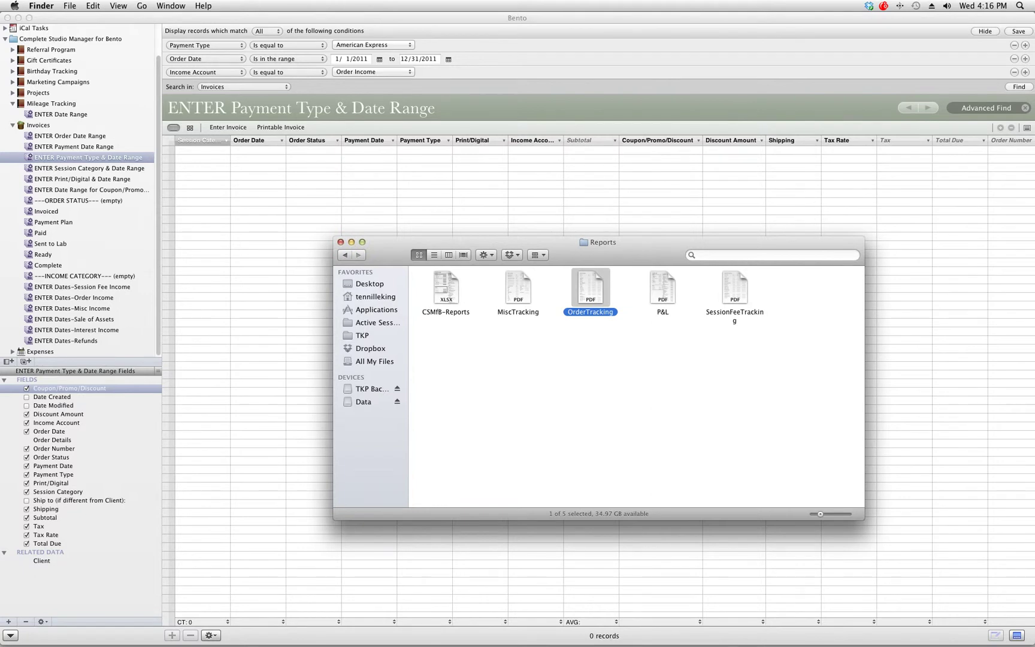
pyautogui.click(518, 289)
pyautogui.press('space')
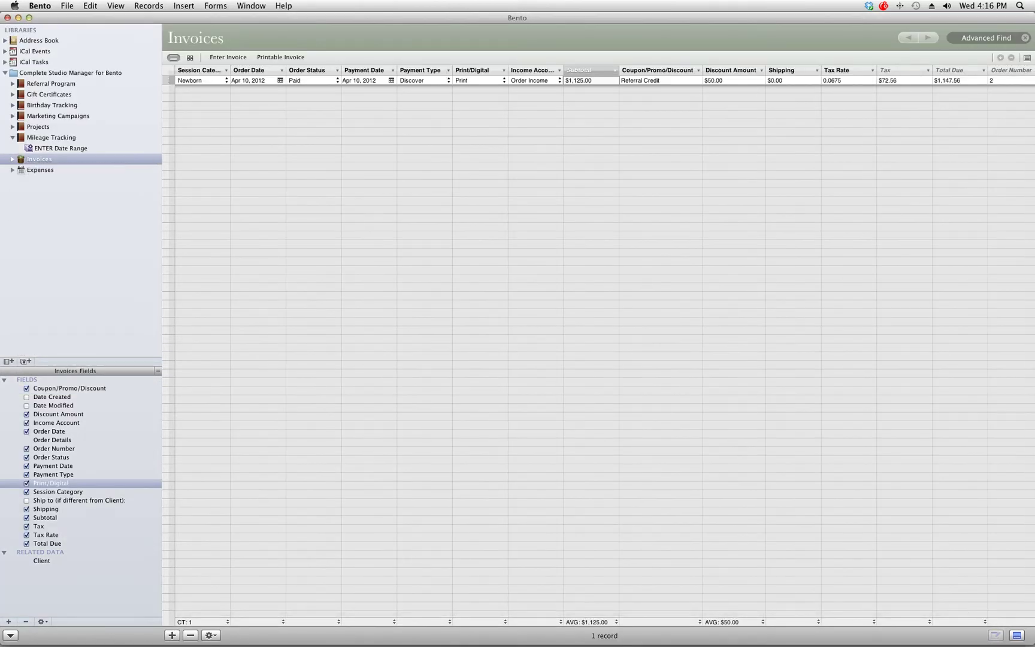
# - In Bento, expand the Referral Program library and open its ENTER New Referrals by Date Range smart collection for editing
pyautogui.click(13, 83)
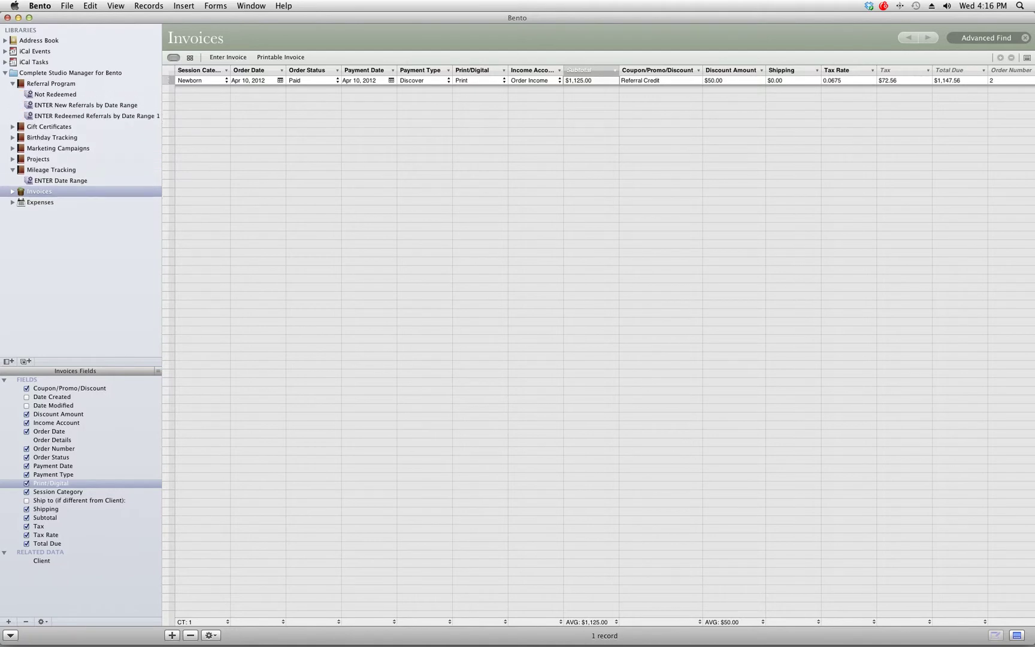
pyautogui.click(90, 105)
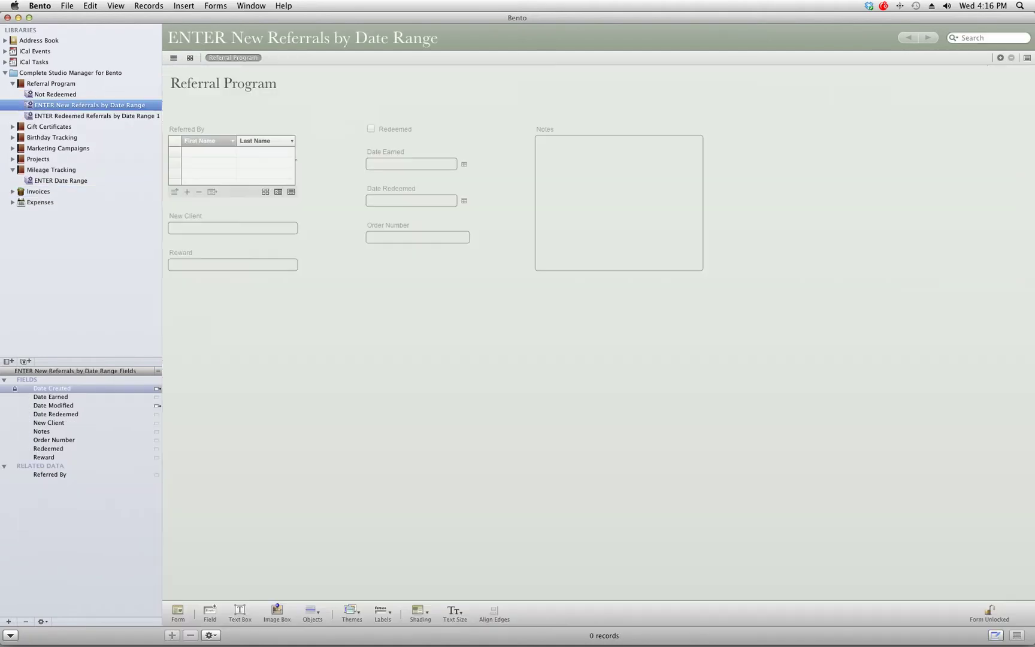
pyautogui.click(345, 622)
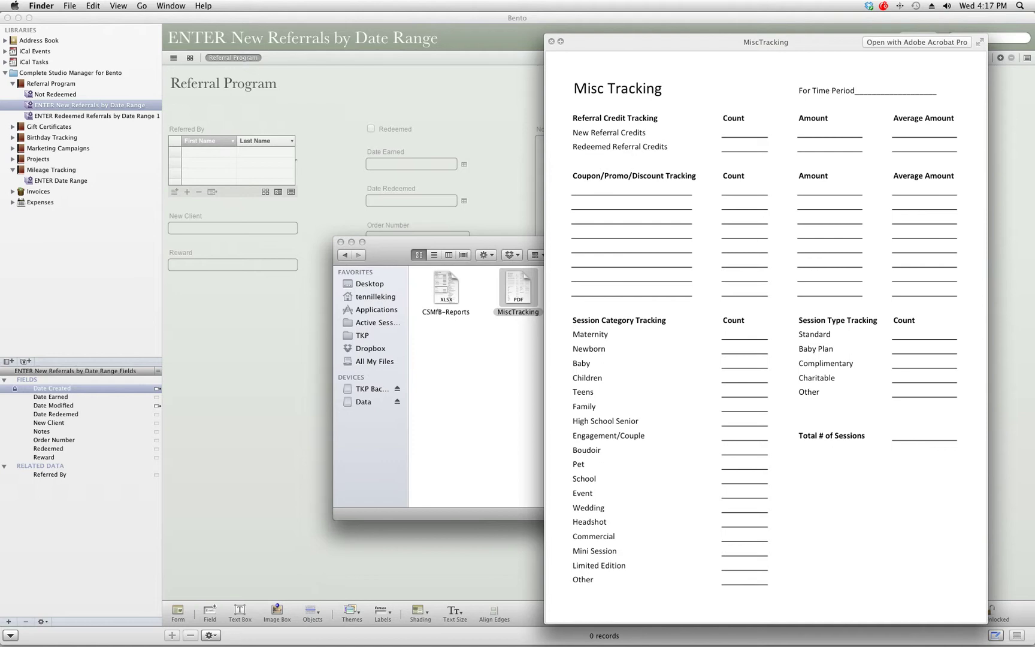
pyautogui.click(90, 105)
pyautogui.rightClick(91, 105)
pyautogui.click(144, 108)
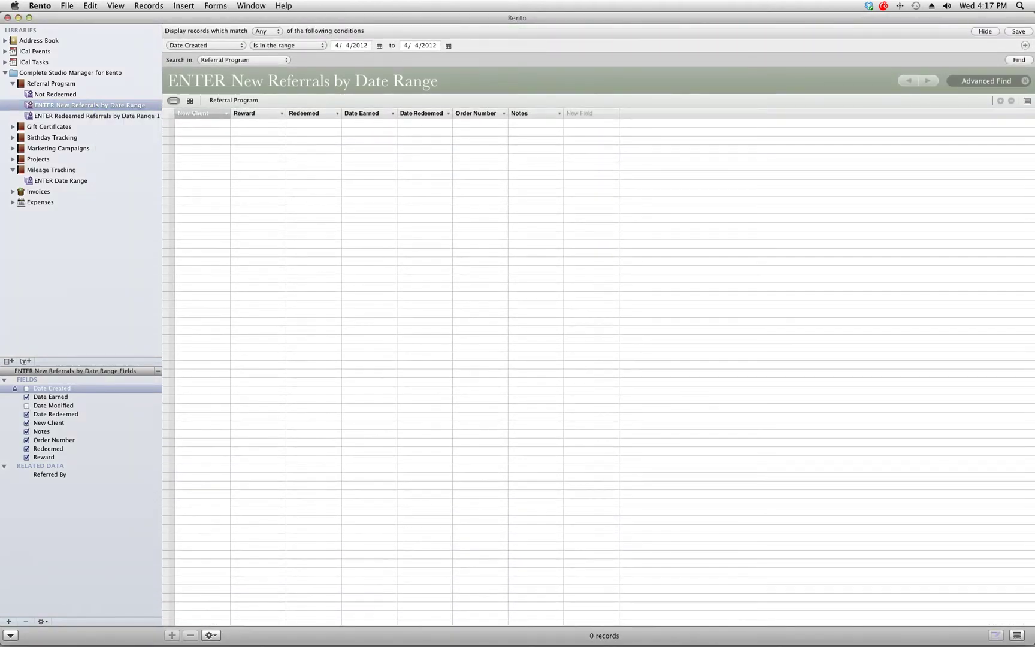
# - Set the Date Created range to 1/1/2011 to 12/31/2011 and run the search for new referrals
pyautogui.click(338, 45)
pyautogui.press('Tab')
pyautogui.write('1')
pyautogui.press('Tab')
pyautogui.write('2011')
pyautogui.press('Tab')
pyautogui.write('12')
pyautogui.press('Tab')
pyautogui.write('2011')
pyautogui.press('Return')
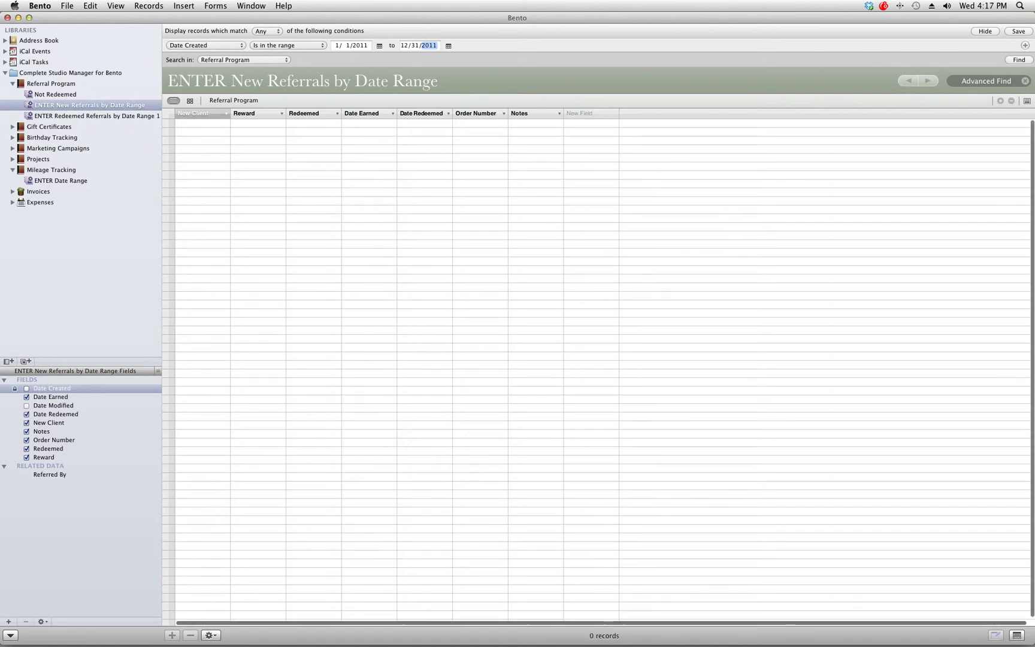
# - Show the summary row for the new referrals table and summarize the New Client column by Count
pyautogui.click(1017, 635)
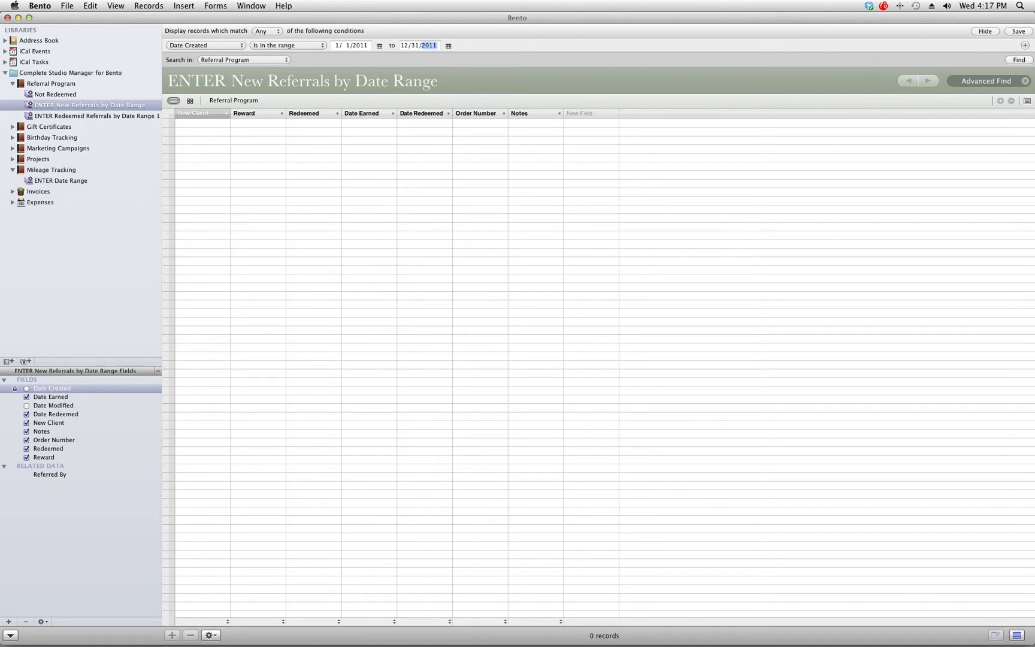
pyautogui.click(200, 621)
pyautogui.click(192, 610)
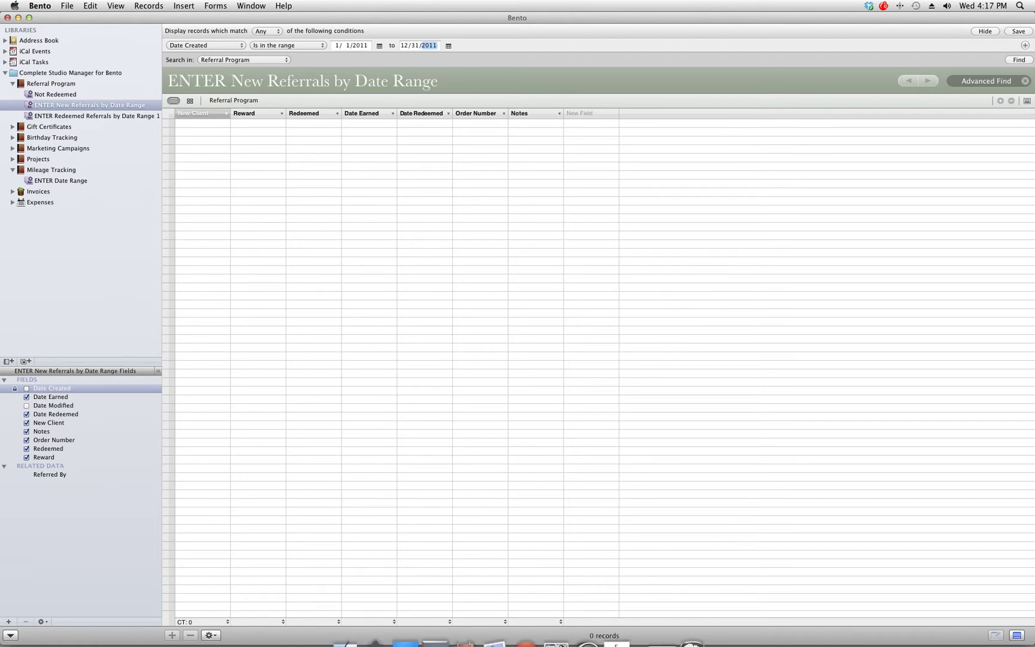
# - Check the MiscTracking preview in Finder, then open Bento's ENTER Redeemed Referrals by Date Range 1 smart collection for editing
pyautogui.click(344, 623)
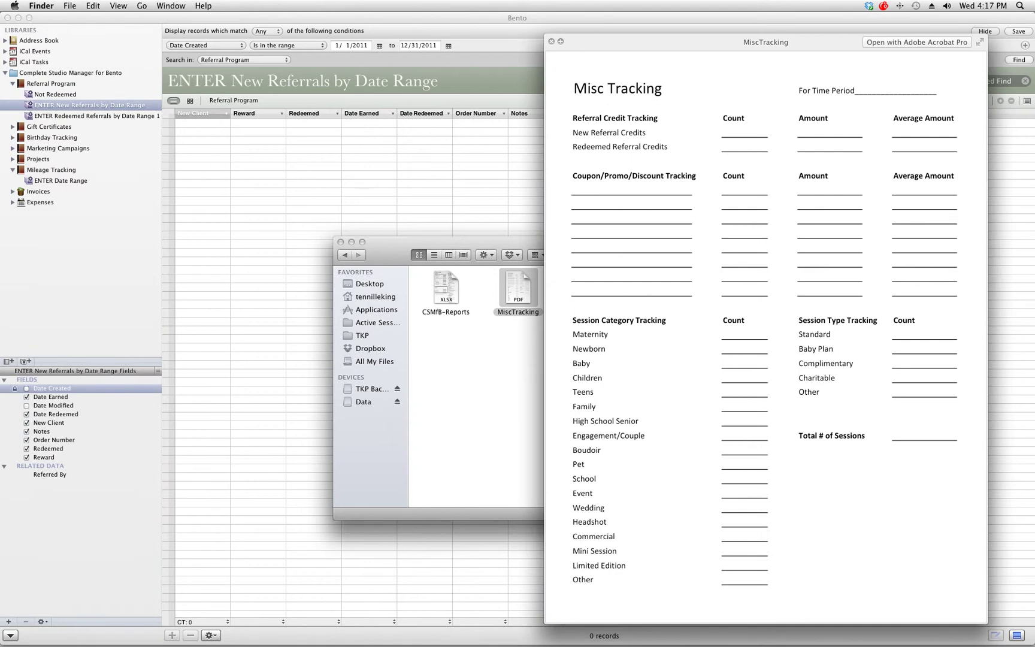
pyautogui.press('super+Tab')
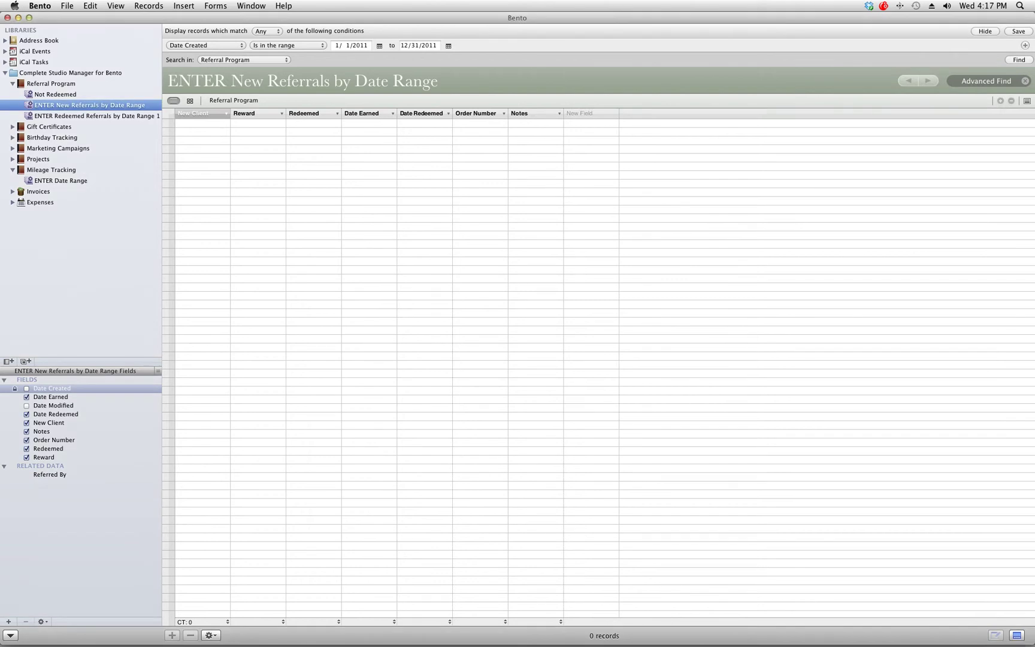
pyautogui.click(68, 115)
pyautogui.rightClick(68, 115)
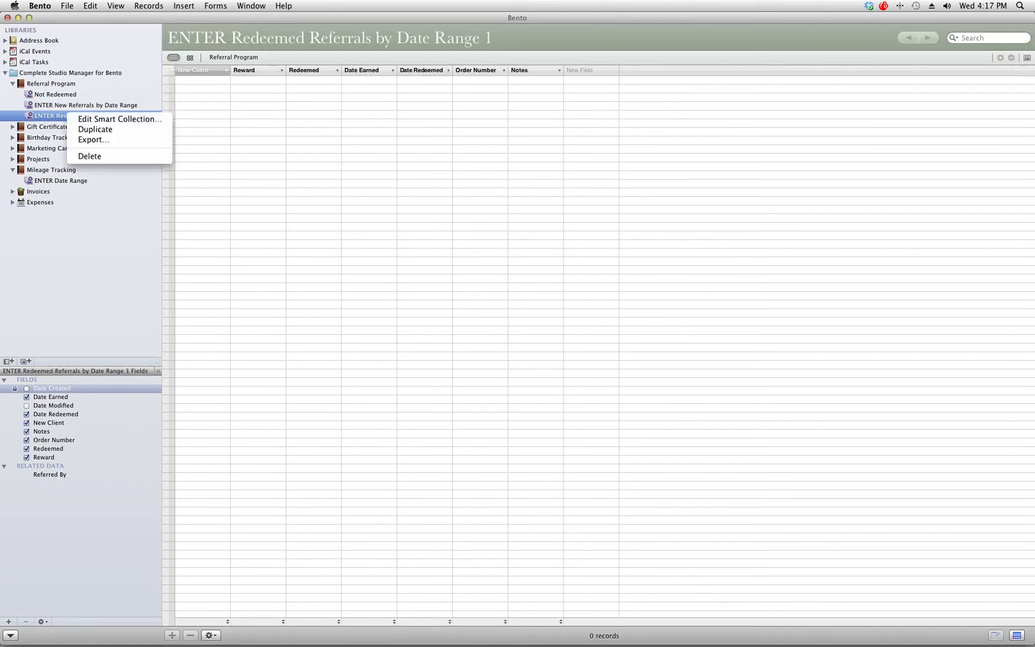
pyautogui.click(119, 119)
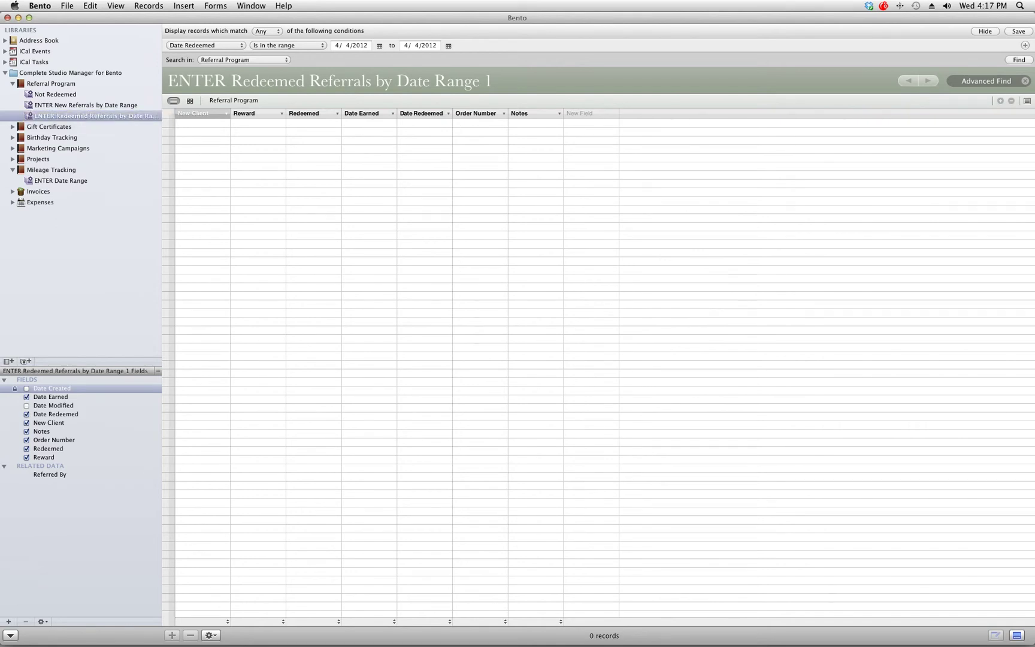
# - Find referrals with Date Redeemed from 1/1/2011 to 12/31/2011 and summarize the New Client column by Count
pyautogui.click(337, 46)
pyautogui.write('1/ 1/2011')
pyautogui.click(404, 46)
pyautogui.write('12/31/2011')
pyautogui.press('Return')
pyautogui.click(200, 621)
pyautogui.click(180, 610)
# - Switch to Finder to review the remaining sections of the MiscTracking report preview
pyautogui.click(346, 622)
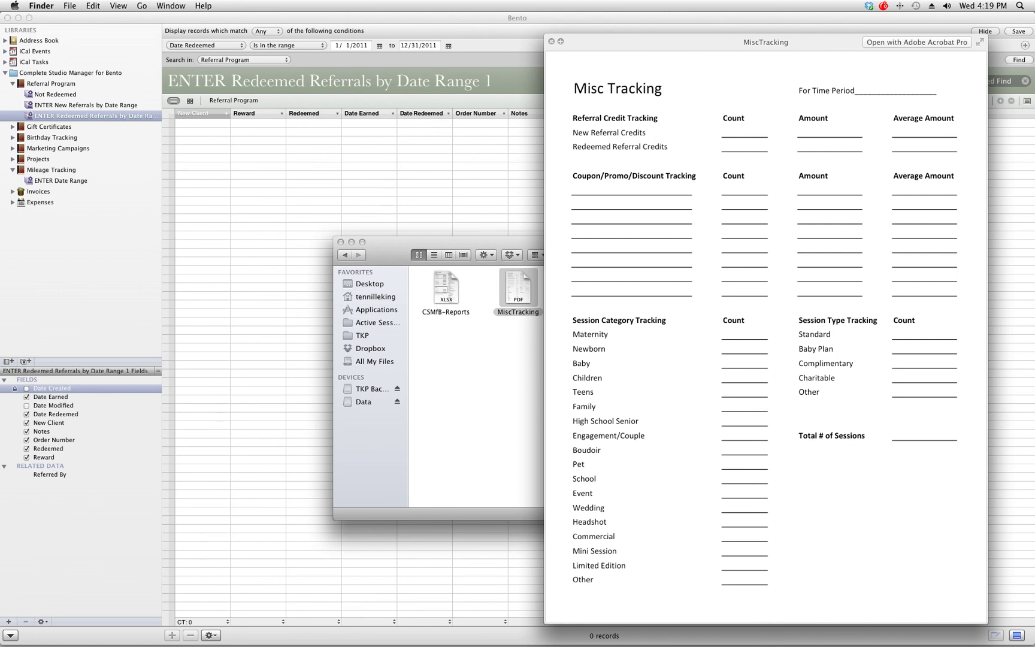
pyautogui.press('super+Tab')
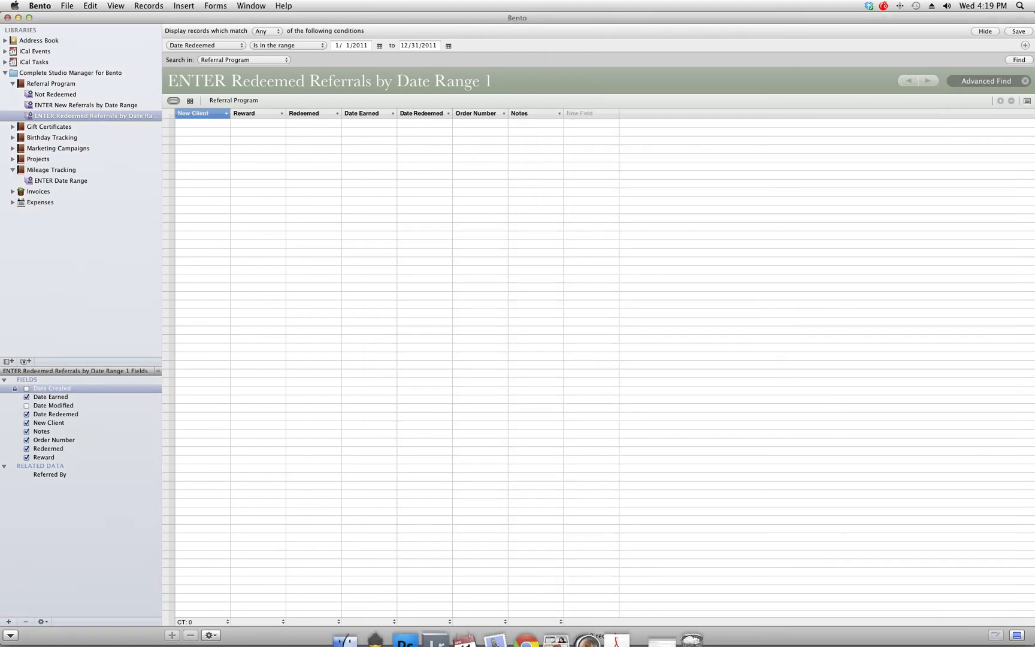
pyautogui.click(345, 630)
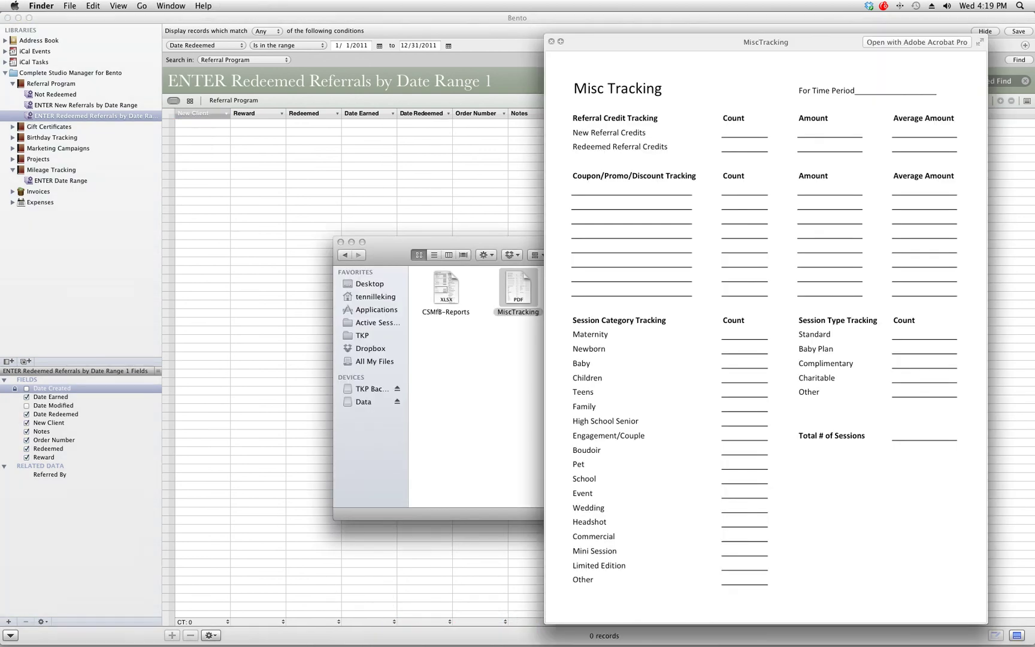